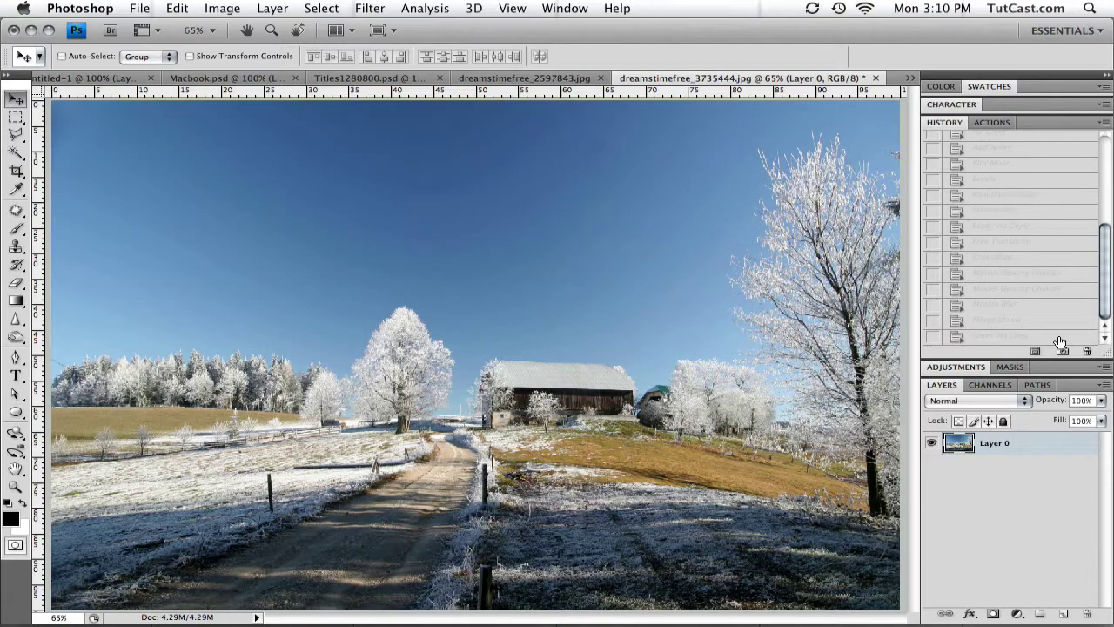
- Preview the finished snow effect from the last history state, and return the document to the Make Layer state
click(1059, 337)
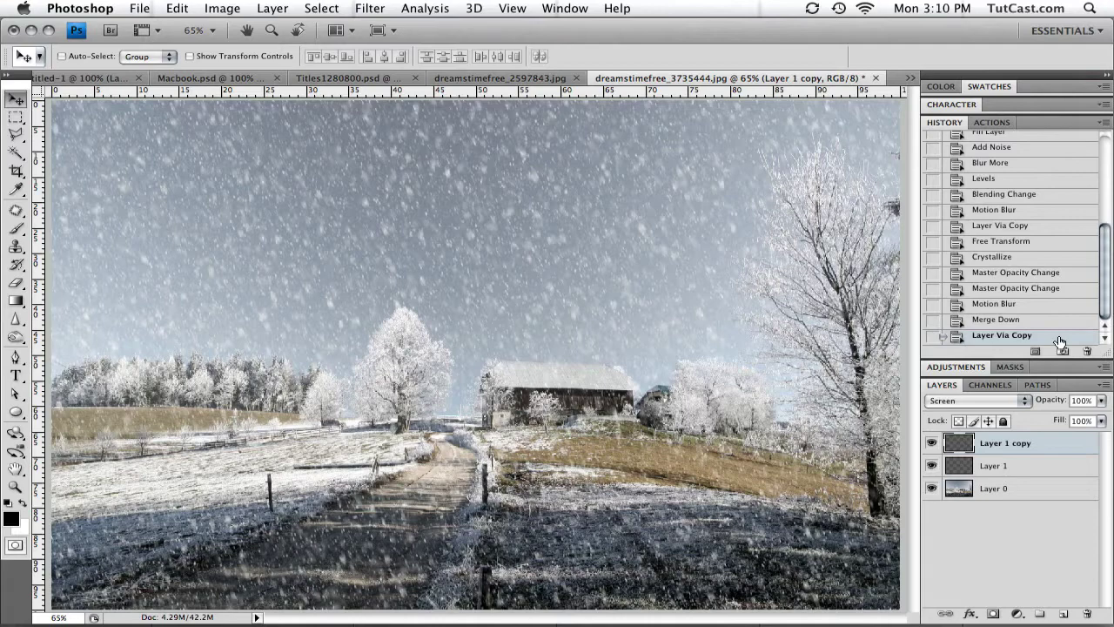
scroll(1051, 303, up, 10)
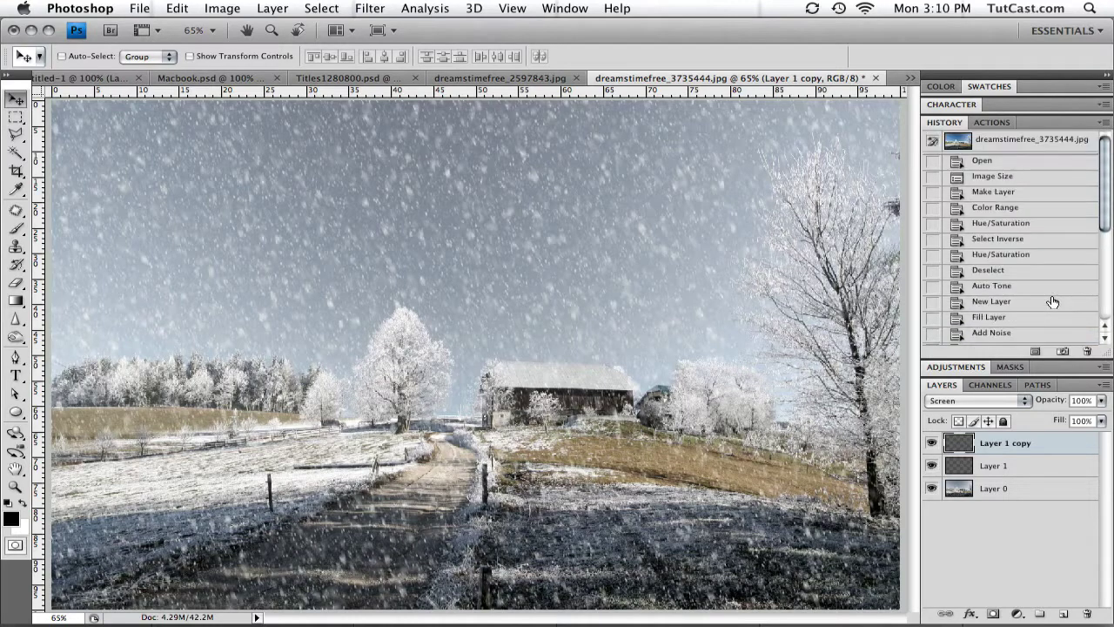
click(1052, 193)
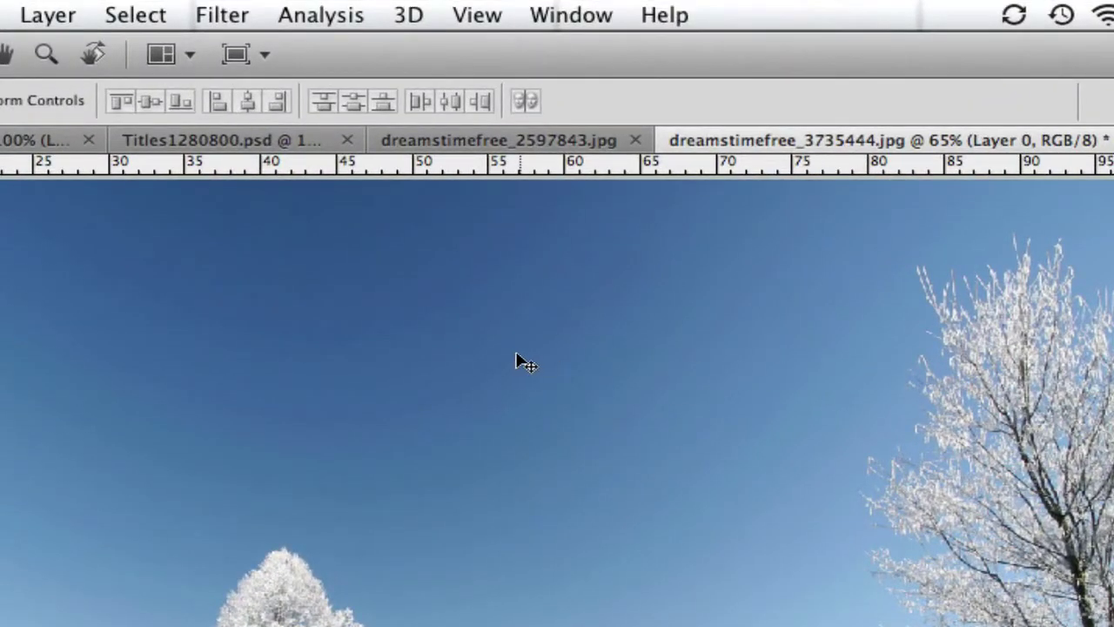
- Start a Color Range selection and sample the whole blue sky, including the pale area near the horizon
click(138, 9)
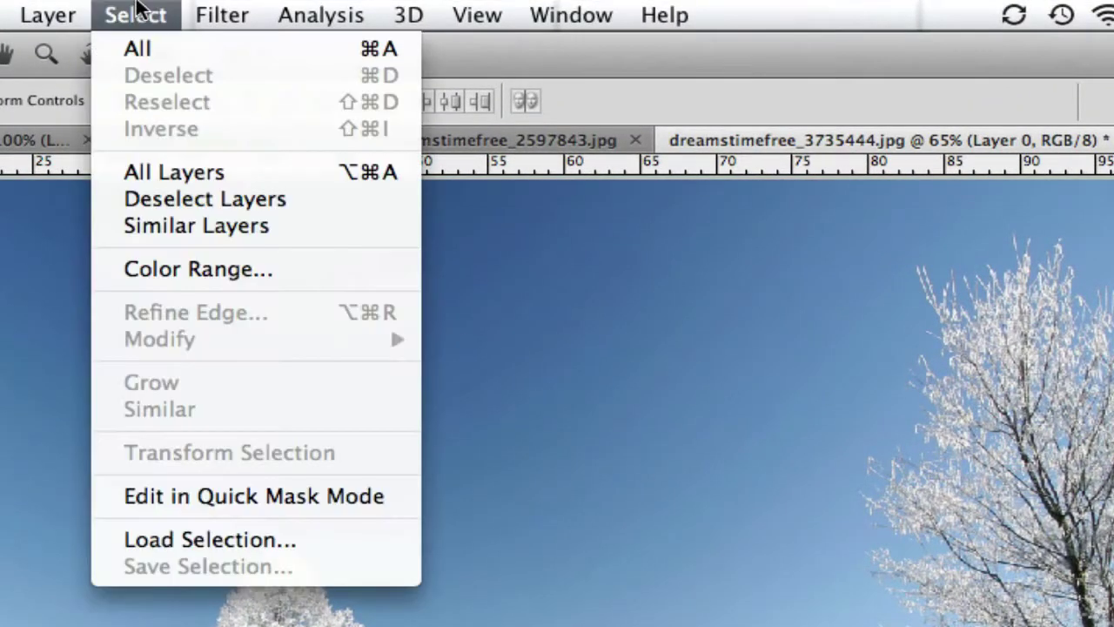
click(283, 268)
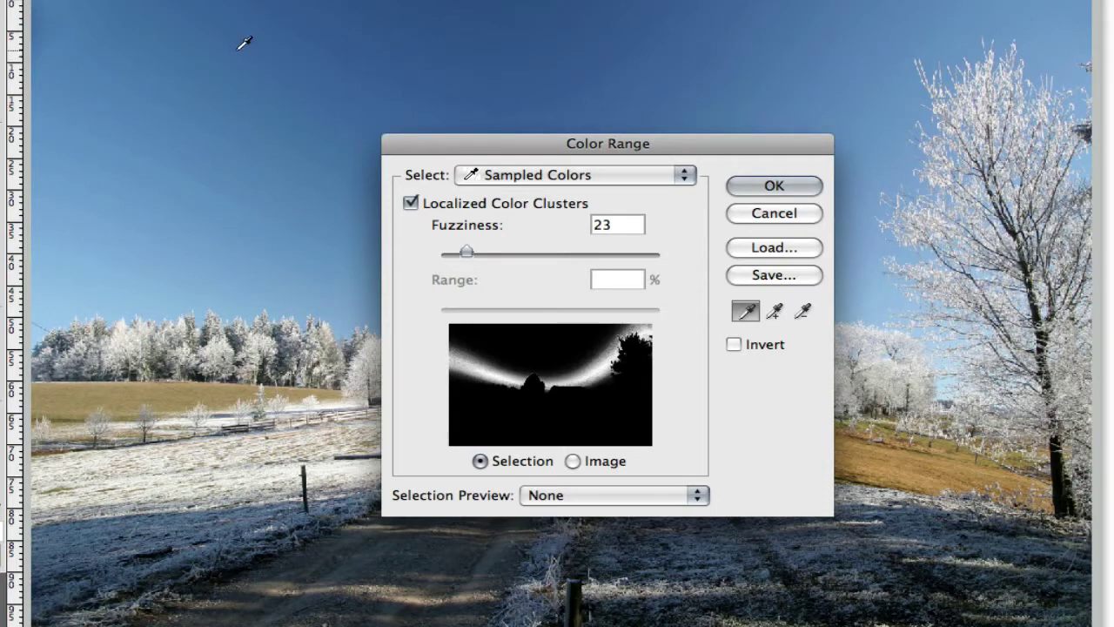
click(64, 27)
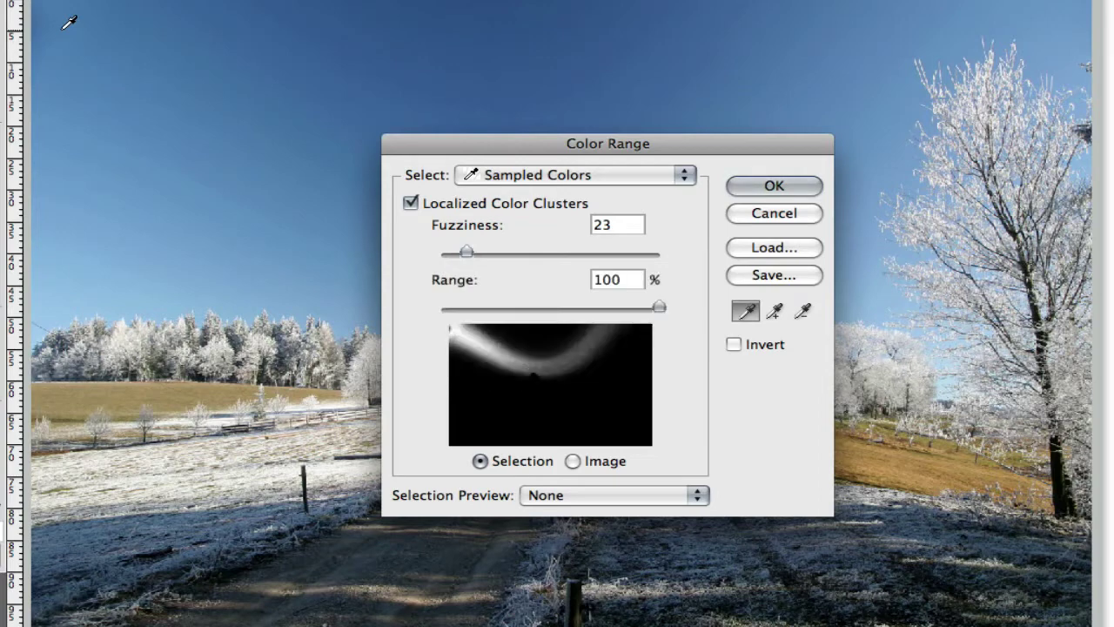
mouse_move(64, 27)
mouse_down()
mouse_move(66, 281)
mouse_move(174, 290)
mouse_move(289, 271)
mouse_move(346, 299)
mouse_move(341, 94)
mouse_move(375, 44)
mouse_move(982, 26)
mouse_move(1061, 31)
mouse_move(1060, 42)
mouse_up()
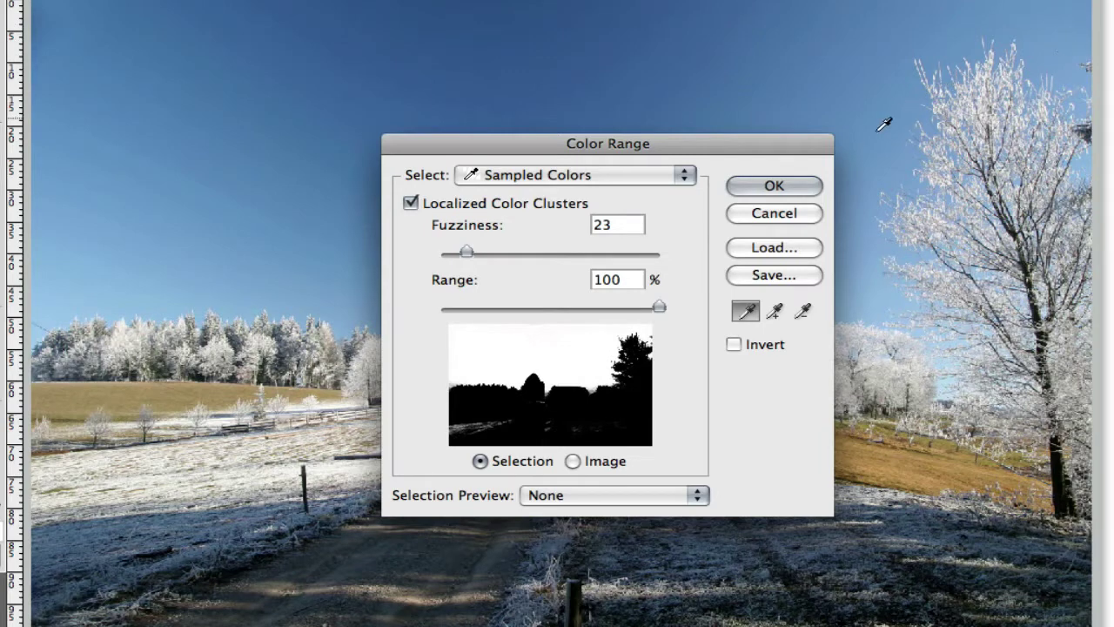
drag(731, 146, 967, 65)
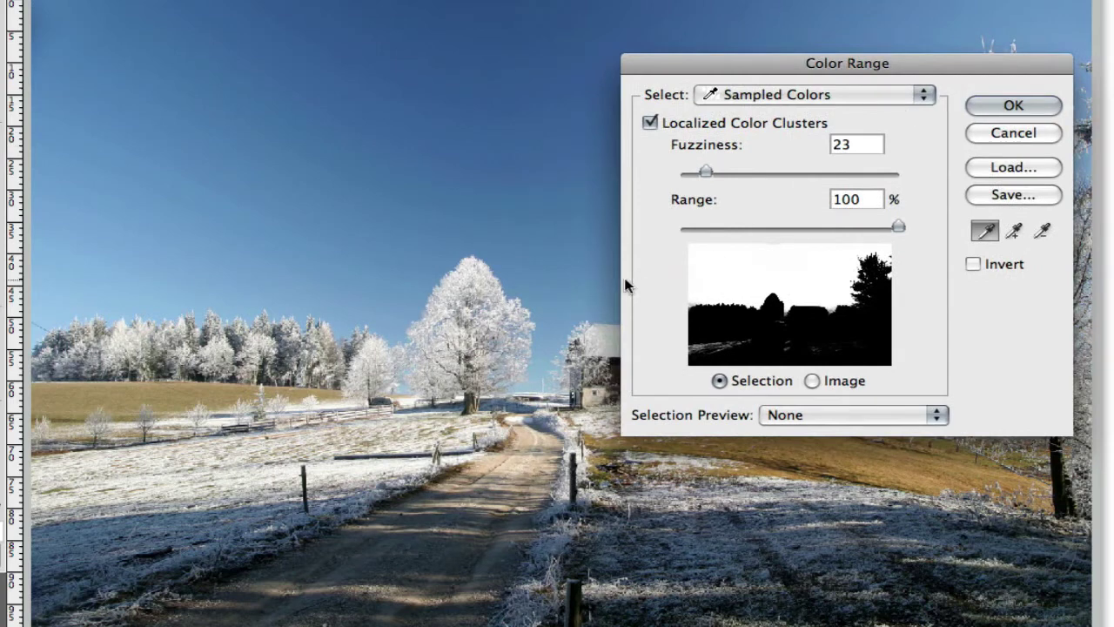
click(543, 369)
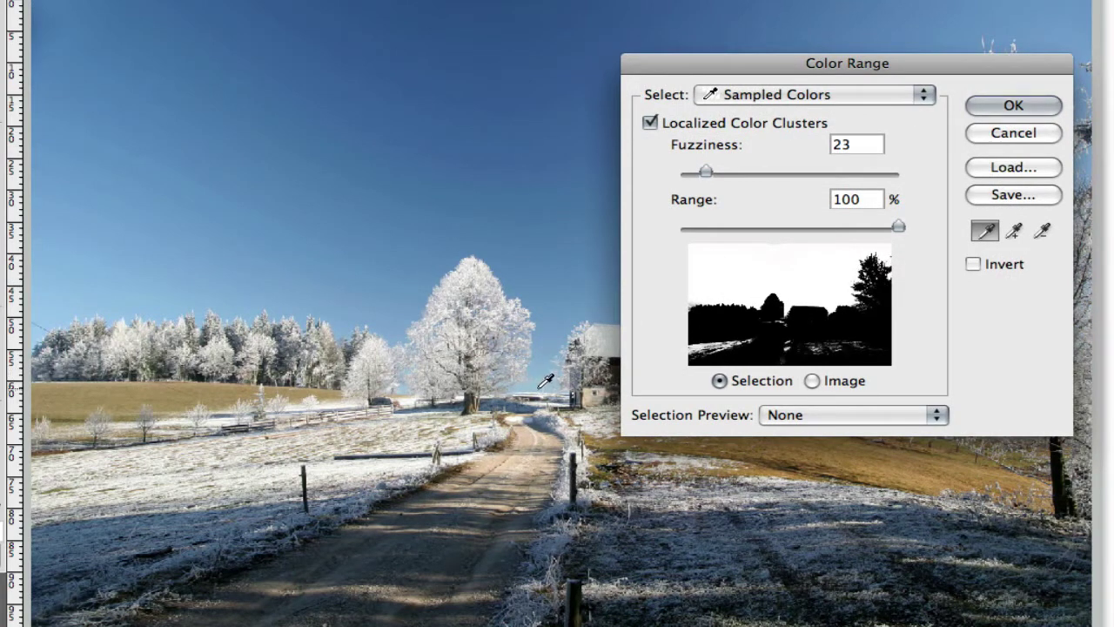
click(543, 380)
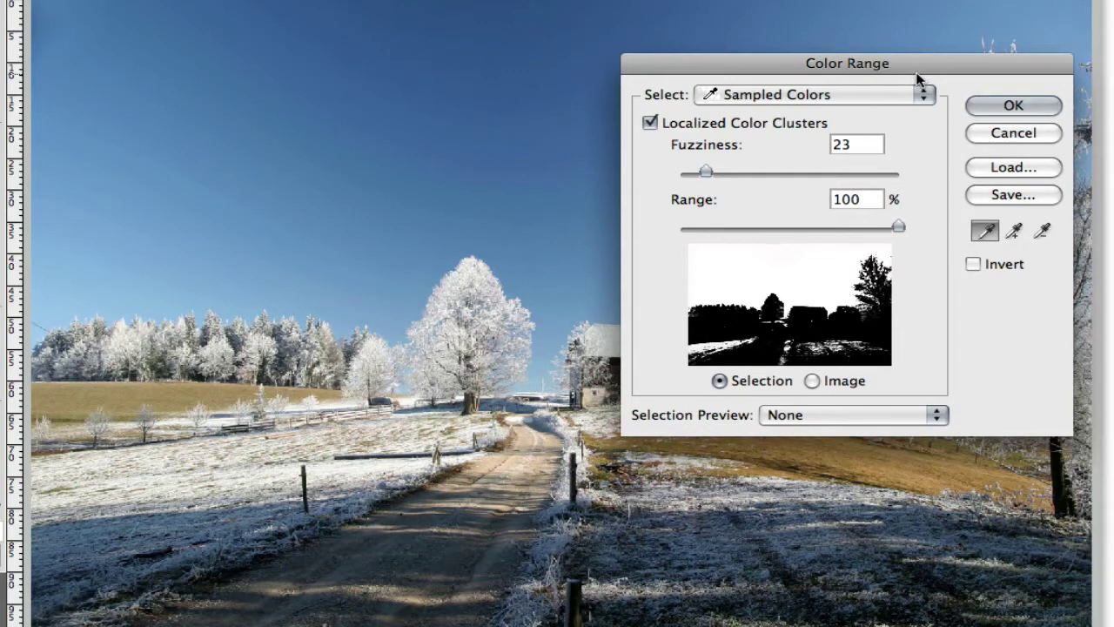
- Load the sky selection with slightly higher fuzziness and a reduced range, and subtract the foreground ground from it with a rectangular marquee
drag(905, 70, 609, 68)
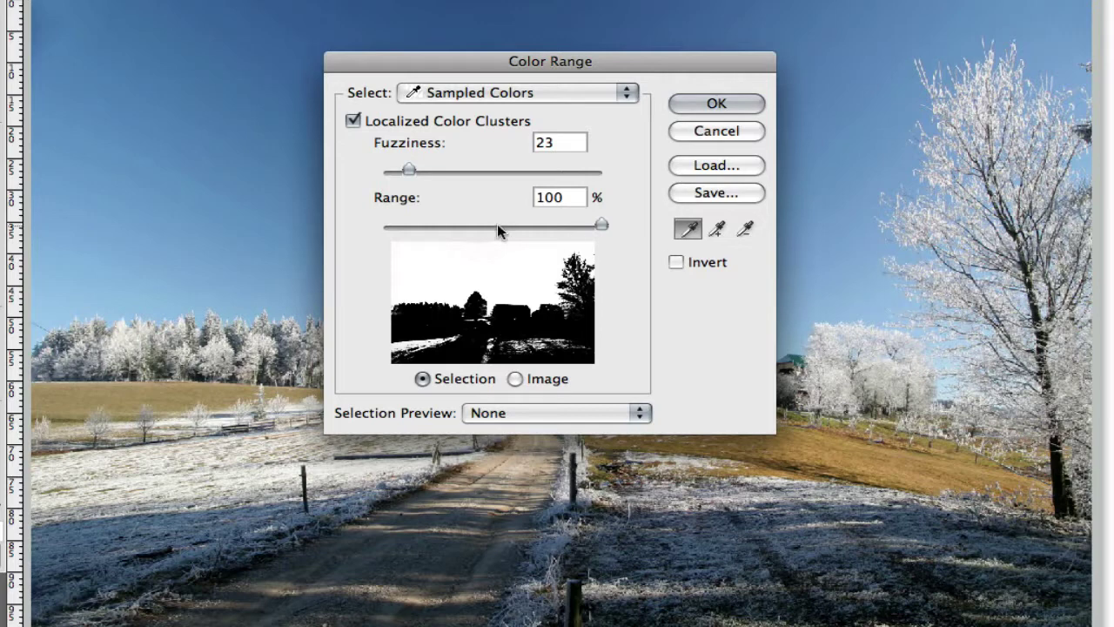
drag(419, 174, 425, 172)
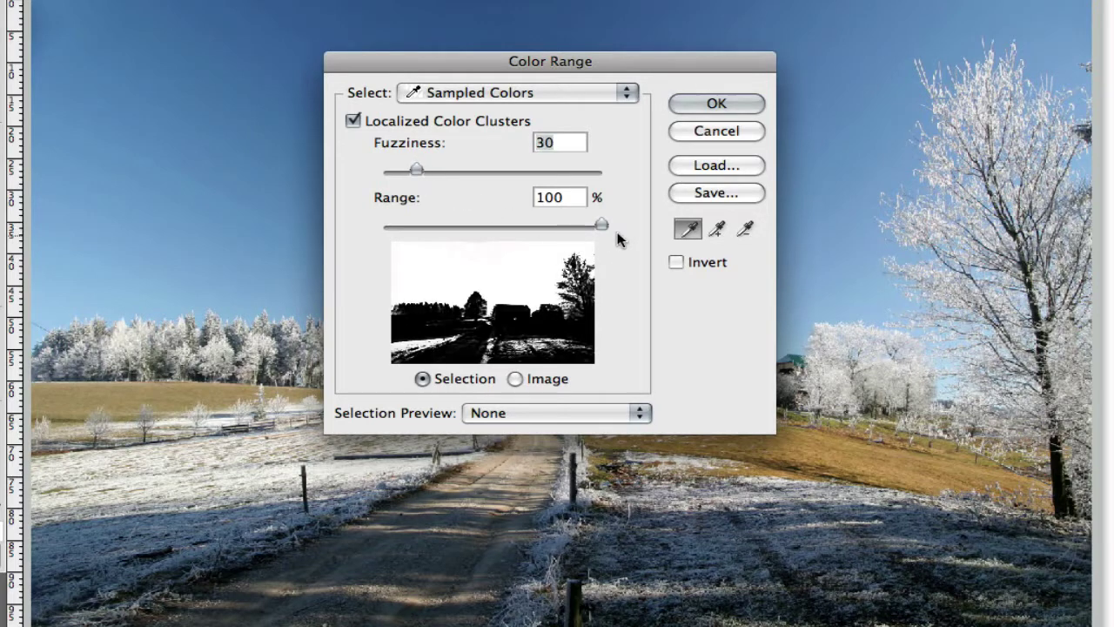
drag(600, 225, 447, 225)
drag(416, 171, 421, 170)
click(716, 104)
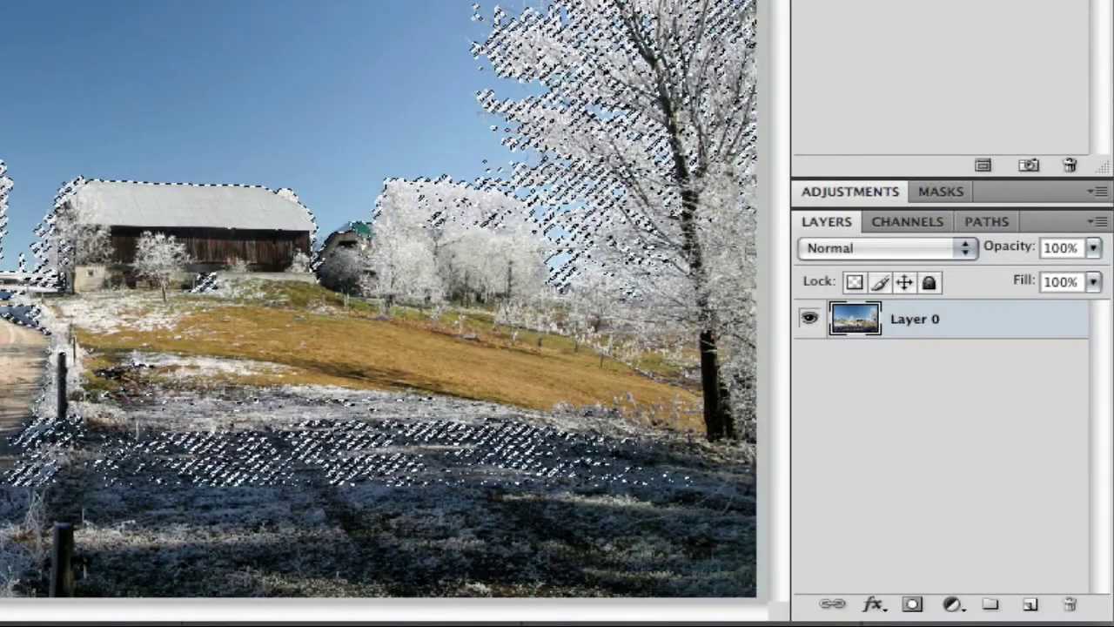
mouse_move(2, 609)
mouse_down()
mouse_move(314, 478)
mouse_move(774, 376)
mouse_move(775, 297)
mouse_up()
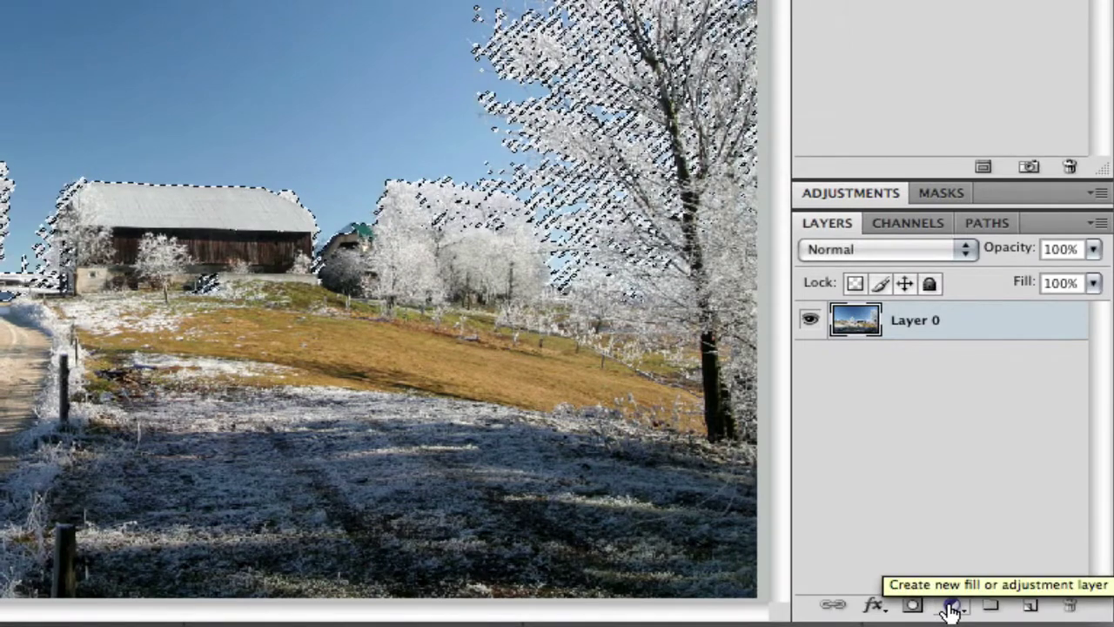
- Add a Hue/Saturation adjustment layer for the selected sky with Saturation -59 and Lightness +34
click(951, 607)
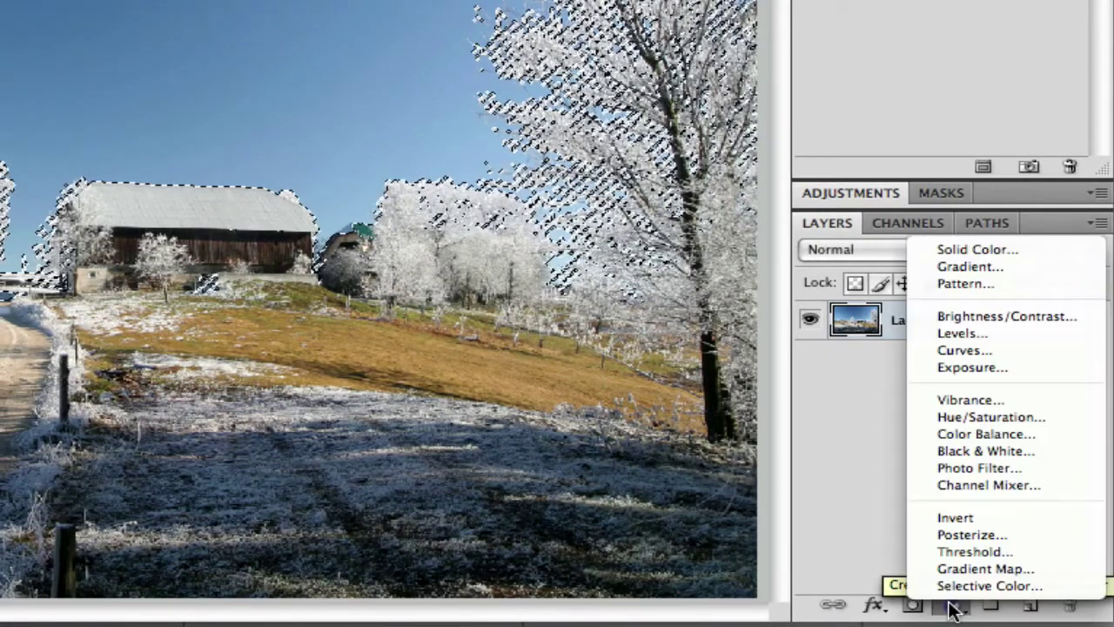
click(1031, 417)
drag(948, 319, 865, 321)
drag(941, 371, 993, 367)
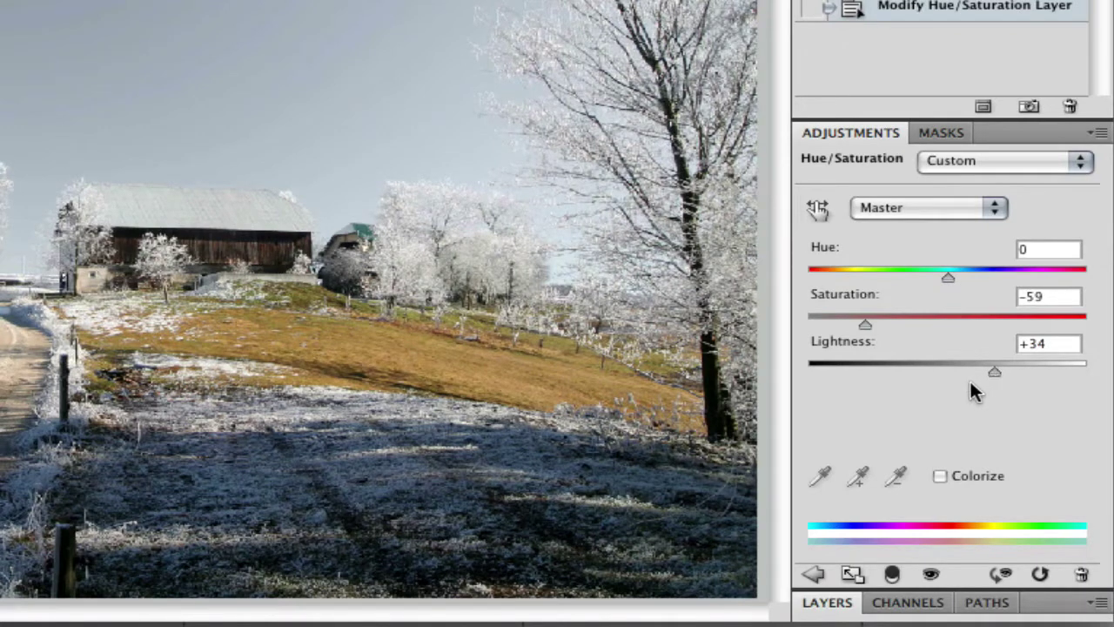
double_click(1025, 131)
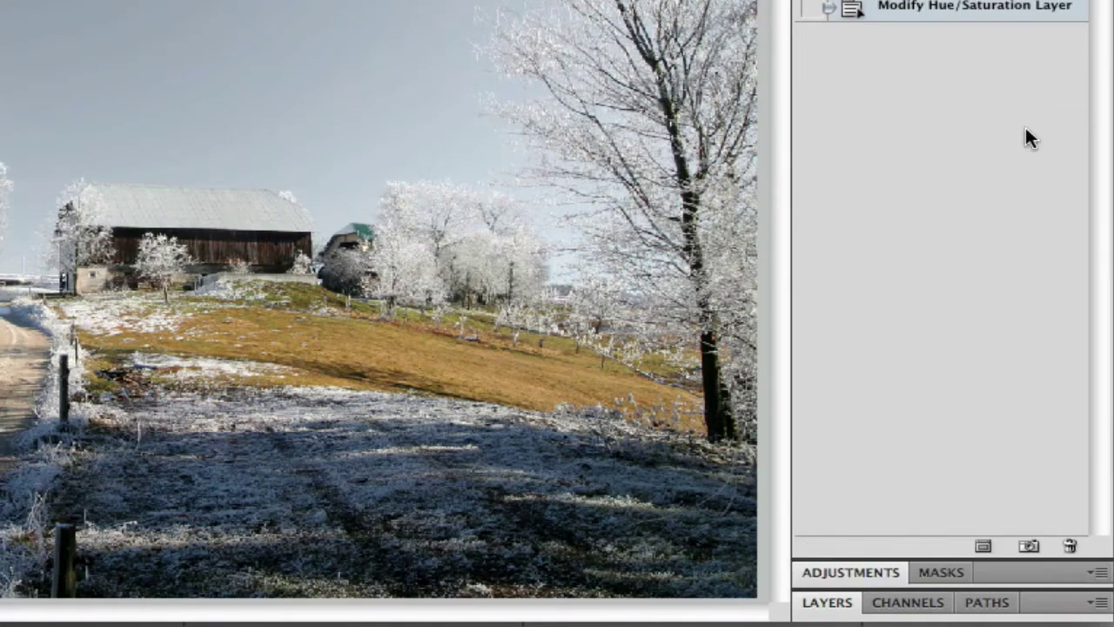
double_click(1044, 604)
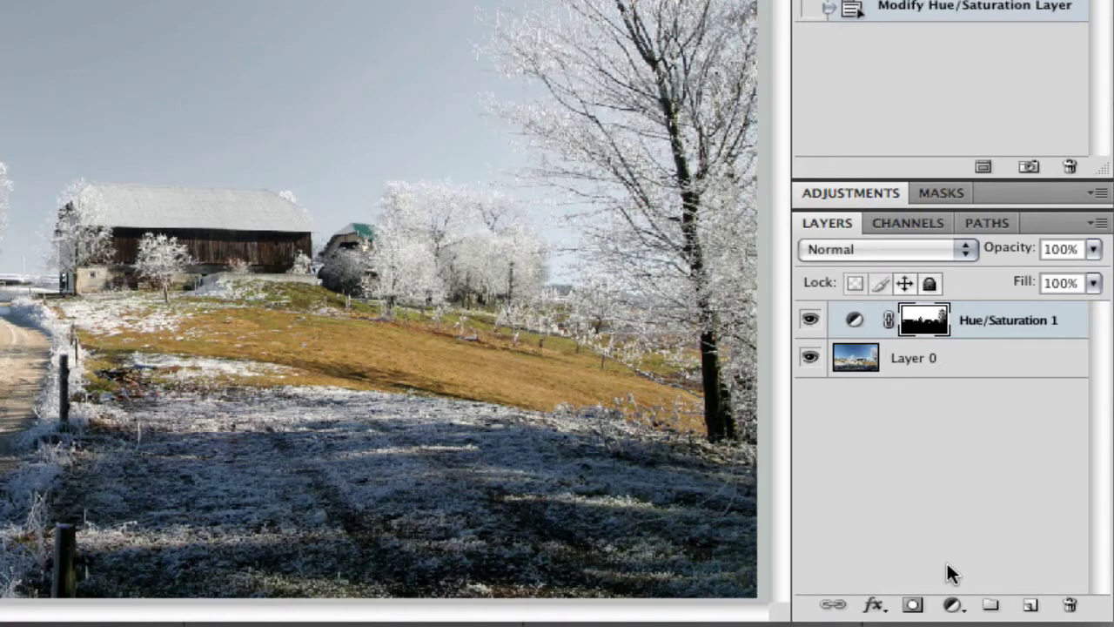
- Add a Photo Filter adjustment layer set to Cooling Filter (80) above the Hue/Saturation layer
click(952, 606)
click(952, 608)
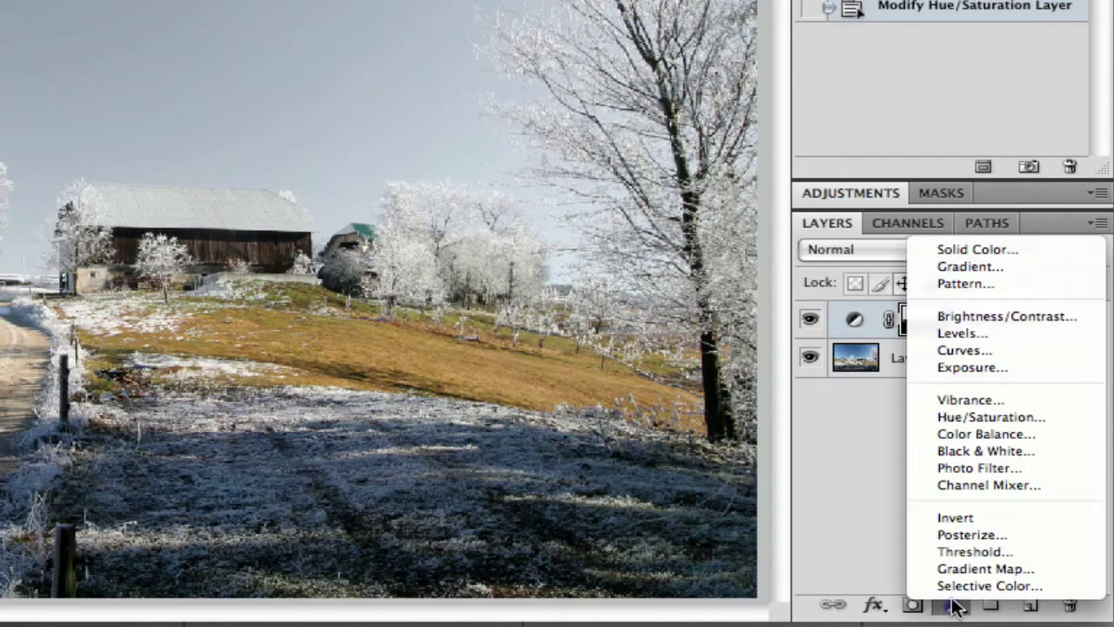
click(1005, 471)
click(997, 218)
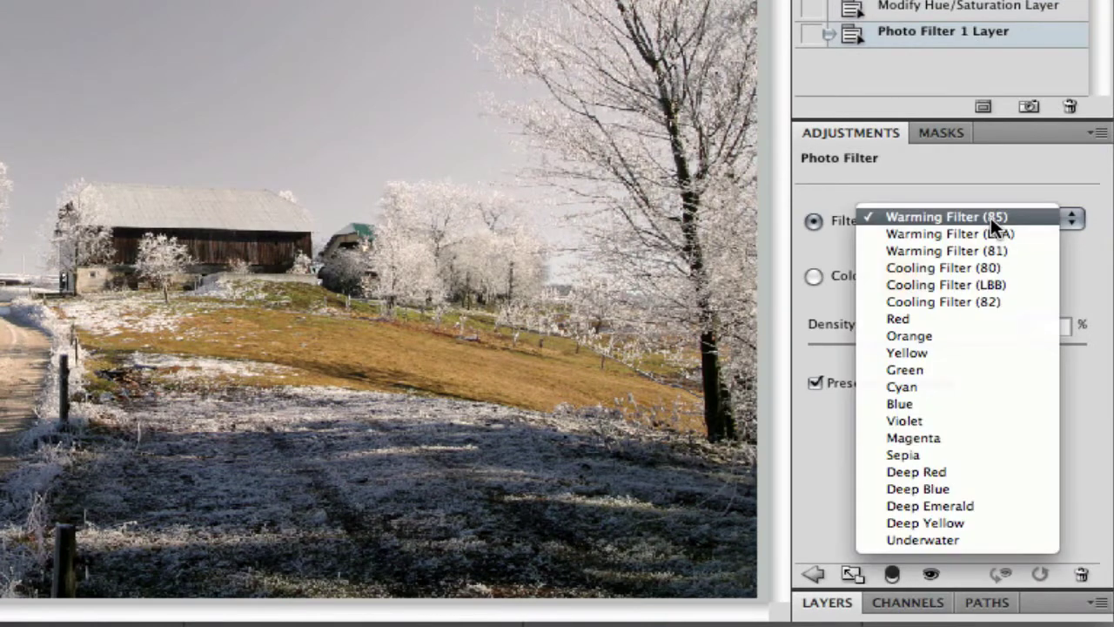
click(983, 267)
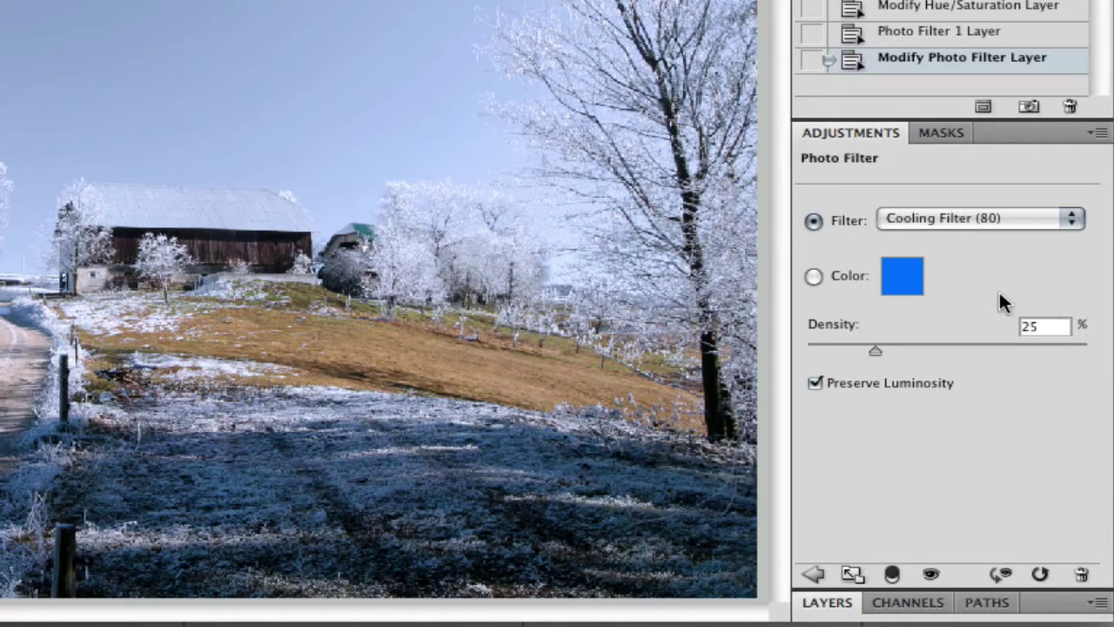
double_click(1042, 136)
click(1069, 607)
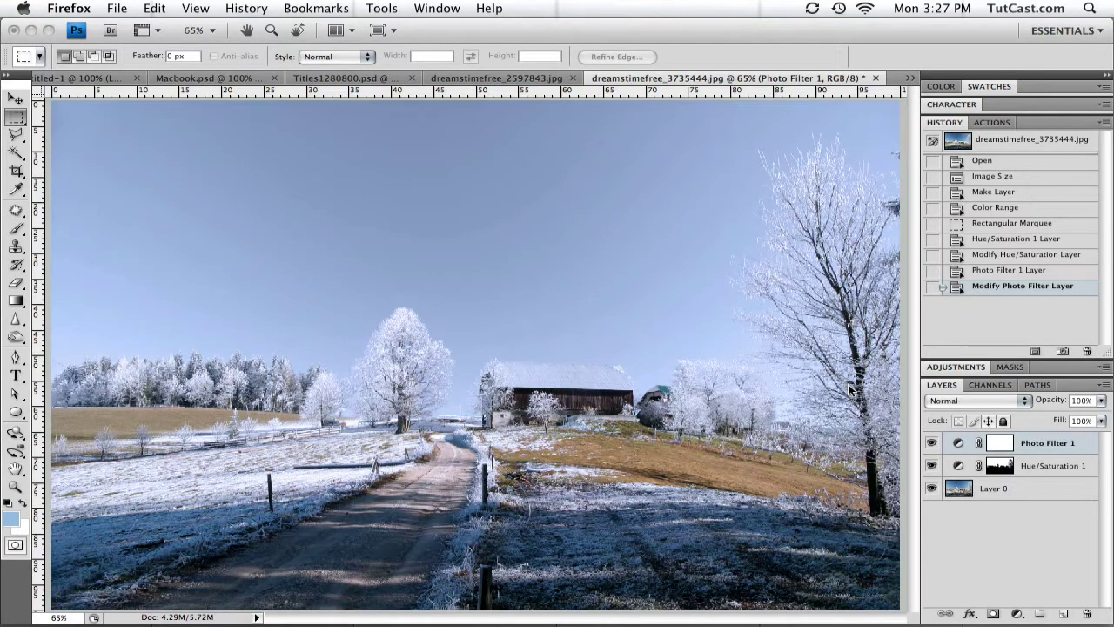
- Create a new empty layer above the Photo Filter layer
click(847, 391)
key(v)
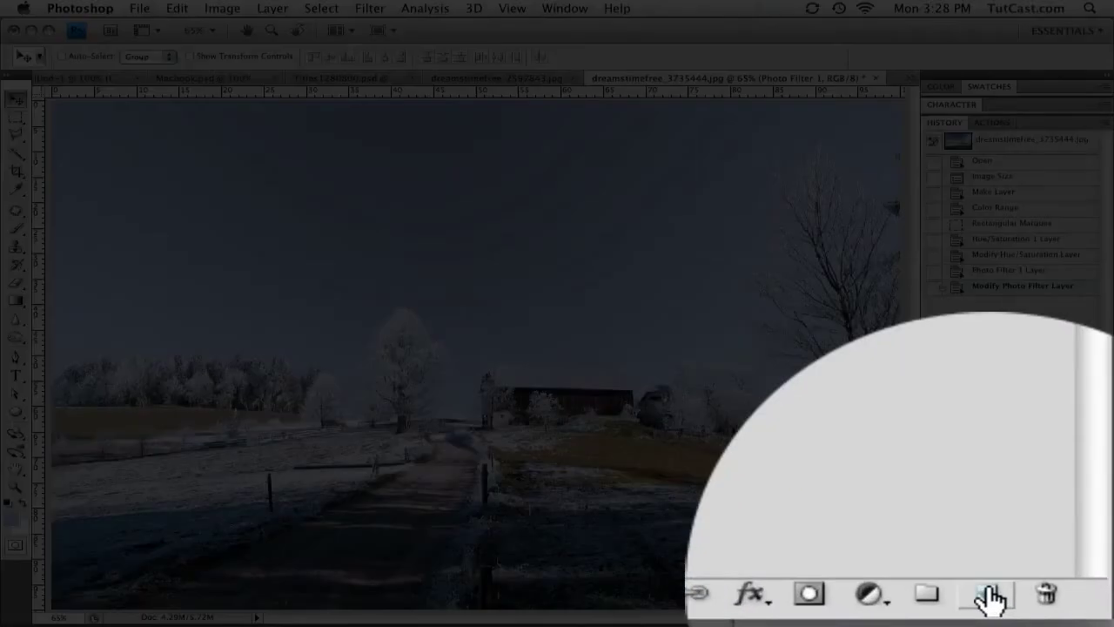
click(992, 599)
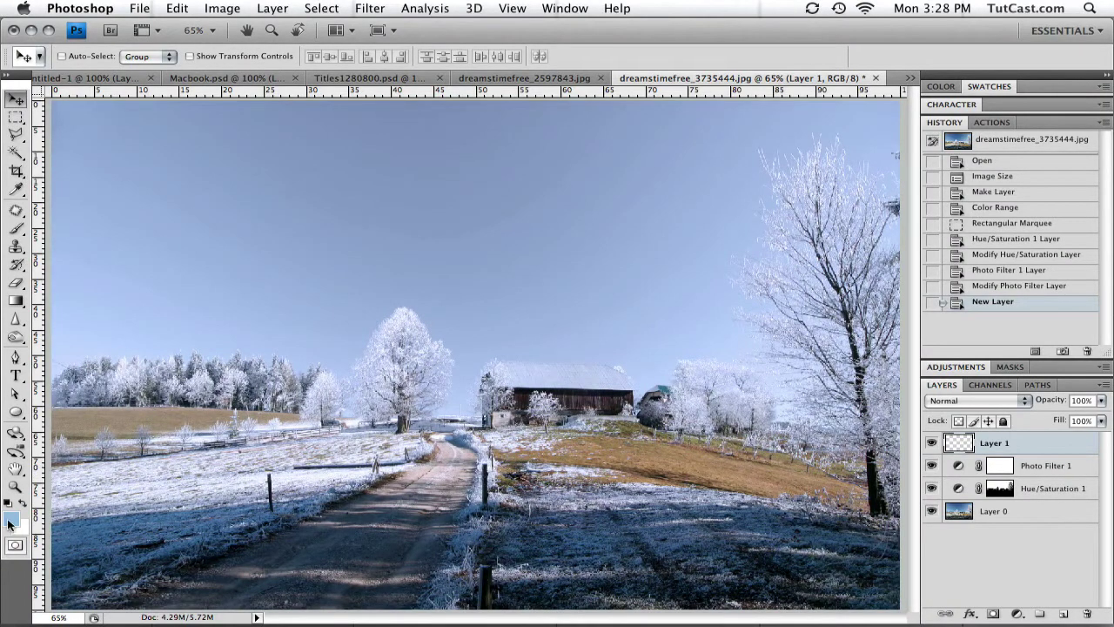
- Set the foreground color to black and fill the new layer with it
click(9, 518)
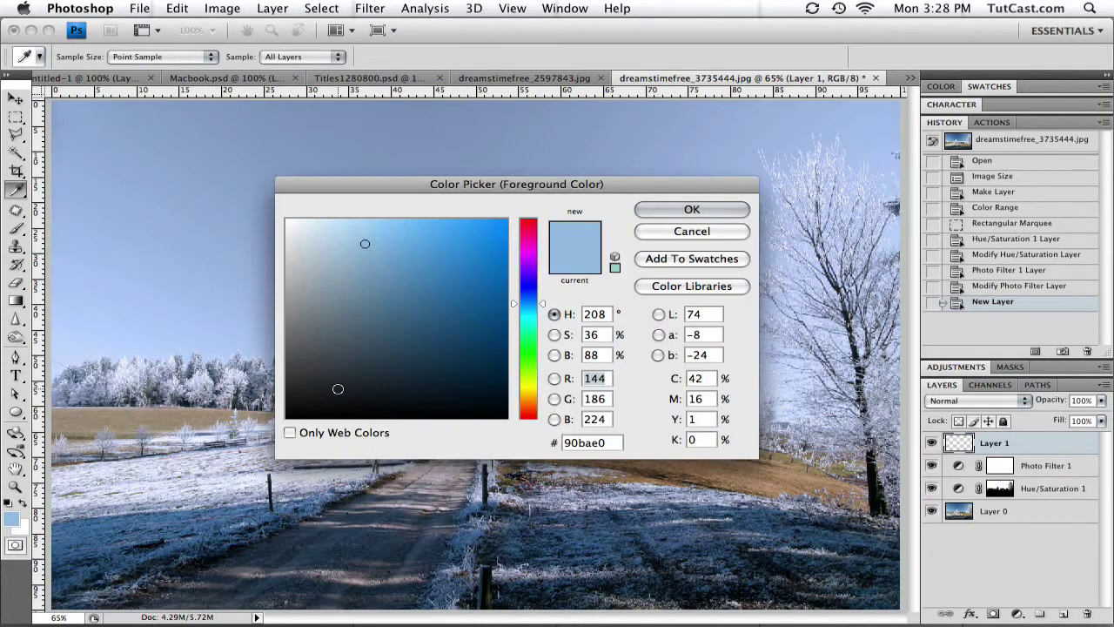
drag(338, 389, 287, 420)
click(681, 213)
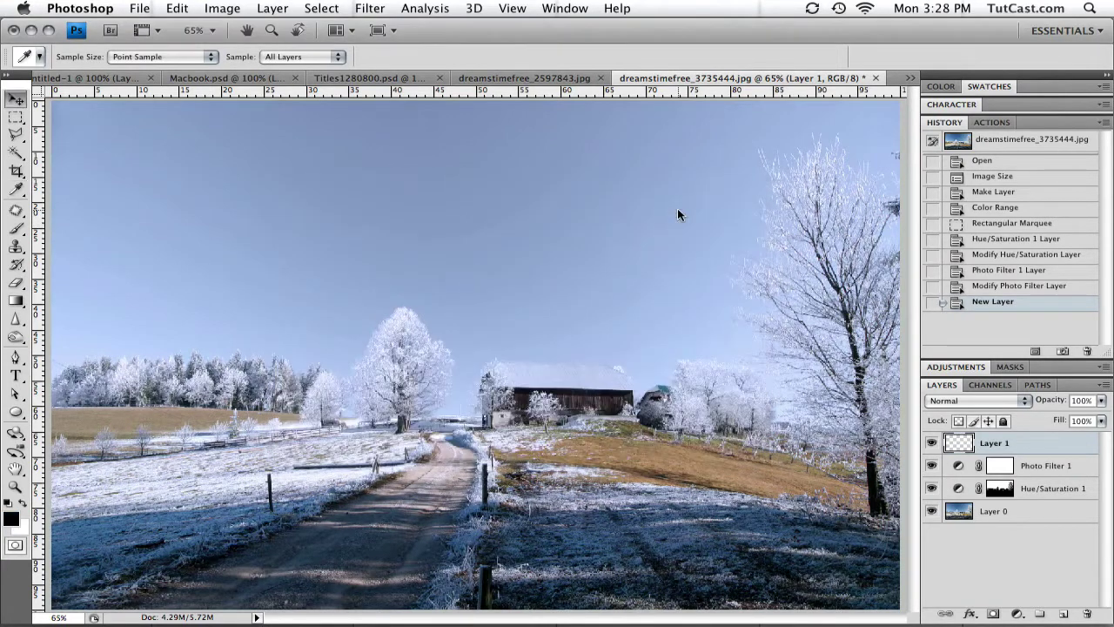
key(v)
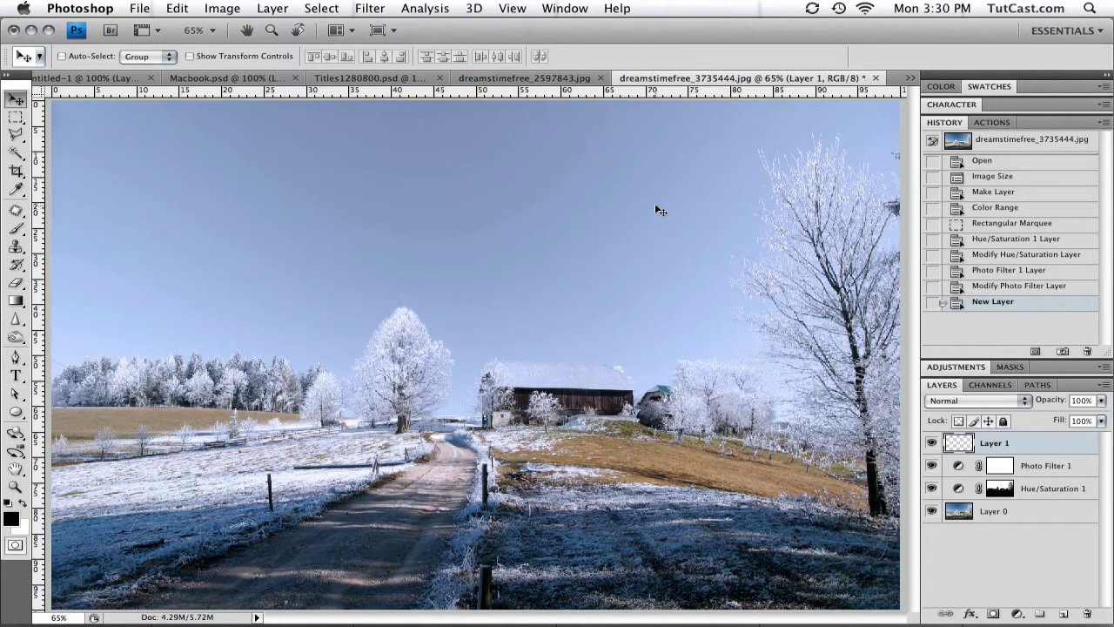
key(alt+BackSpace)
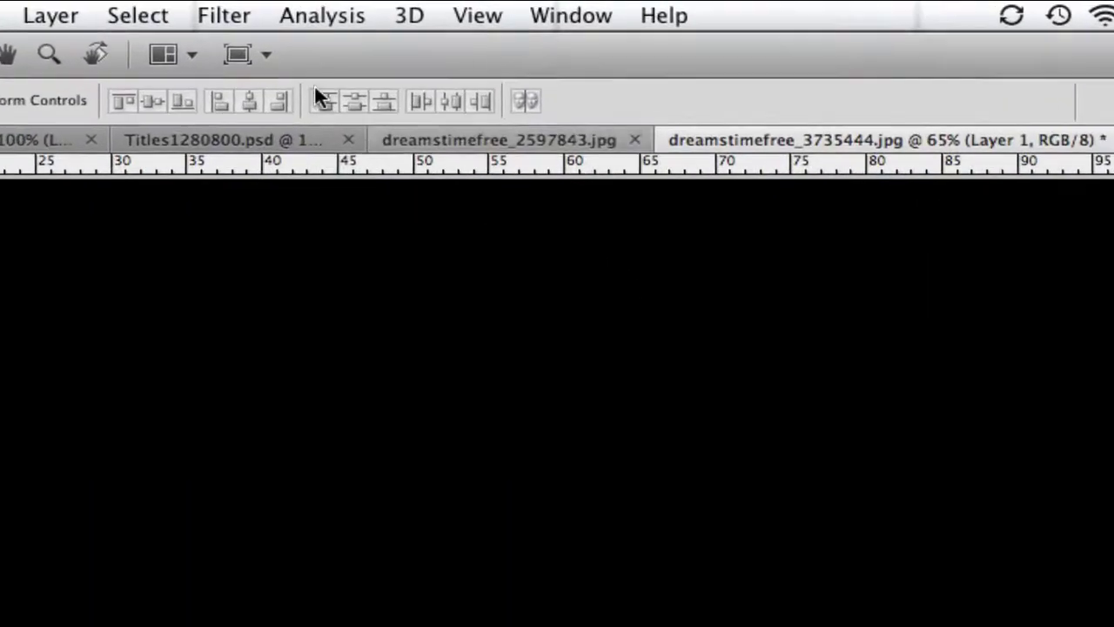
- Apply the Add Noise filter to the black layer with Amount 100%, Gaussian distribution and Monochromatic on
click(358, 8)
mouse_move(450, 190)
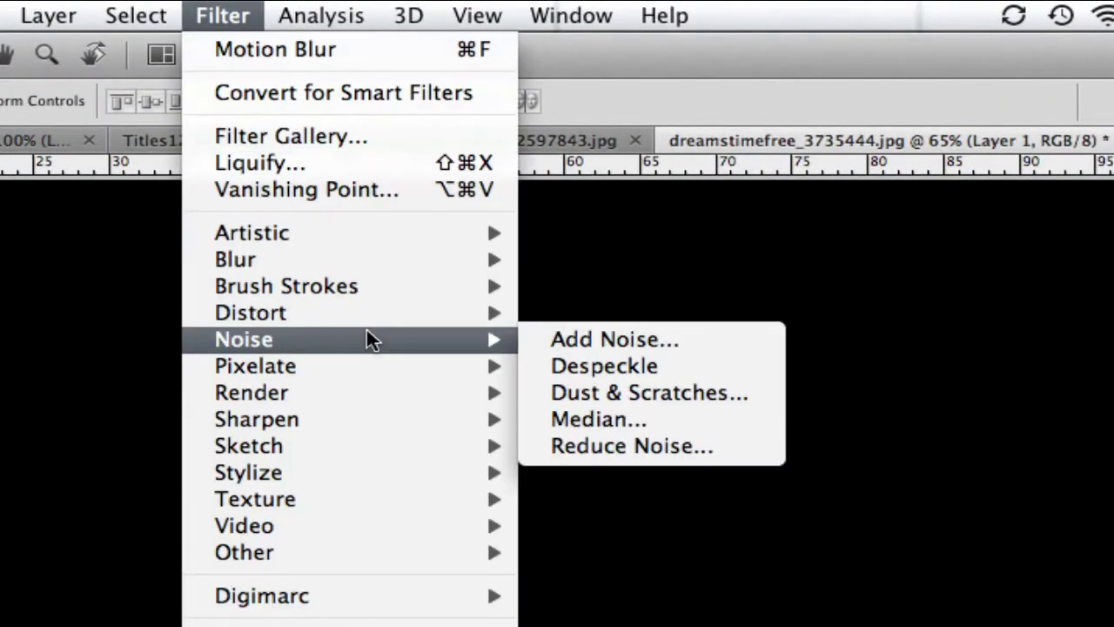
click(609, 339)
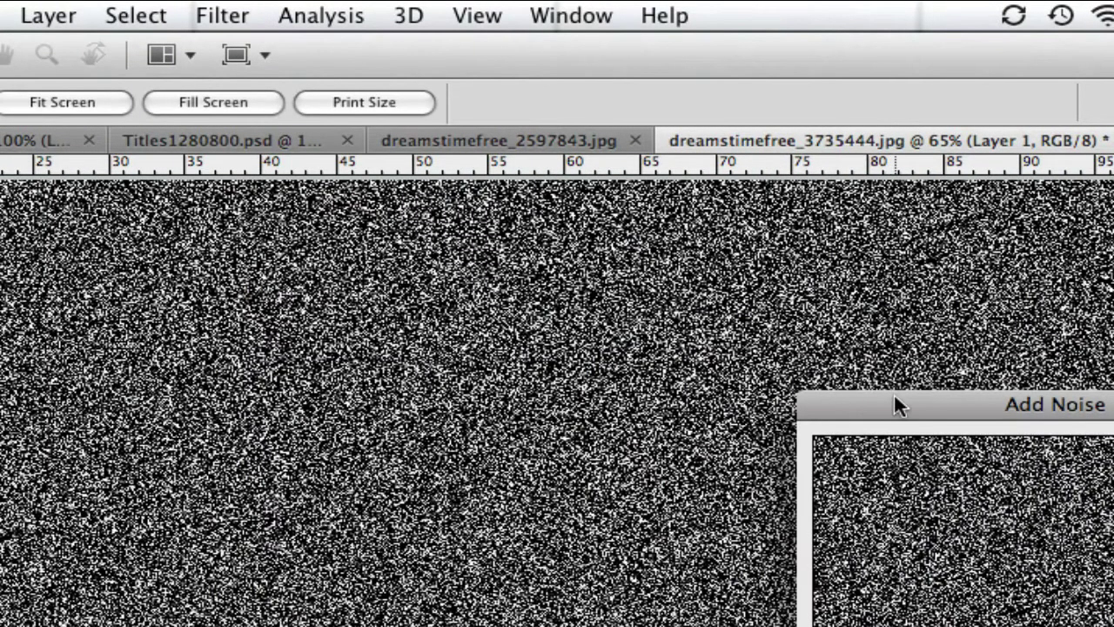
drag(895, 403, 552, 199)
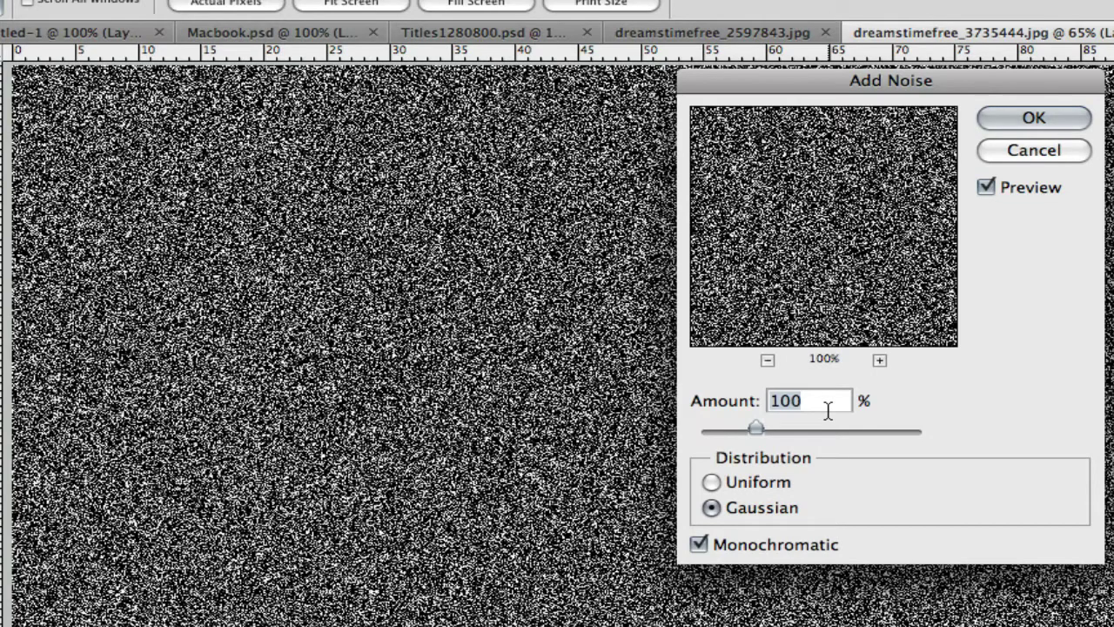
click(762, 546)
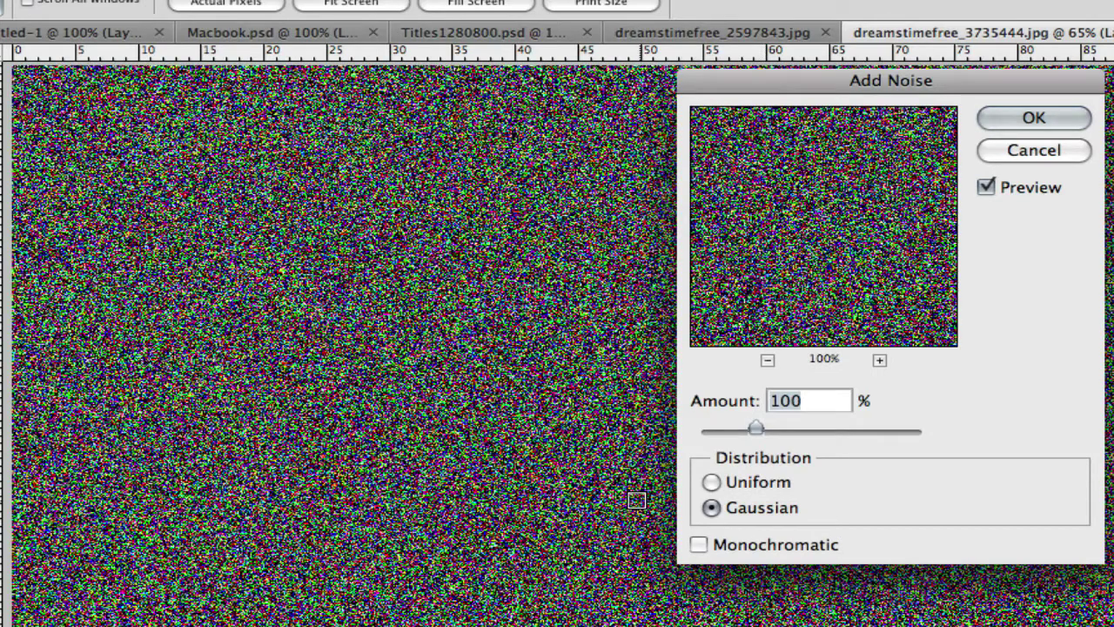
click(710, 544)
click(1064, 119)
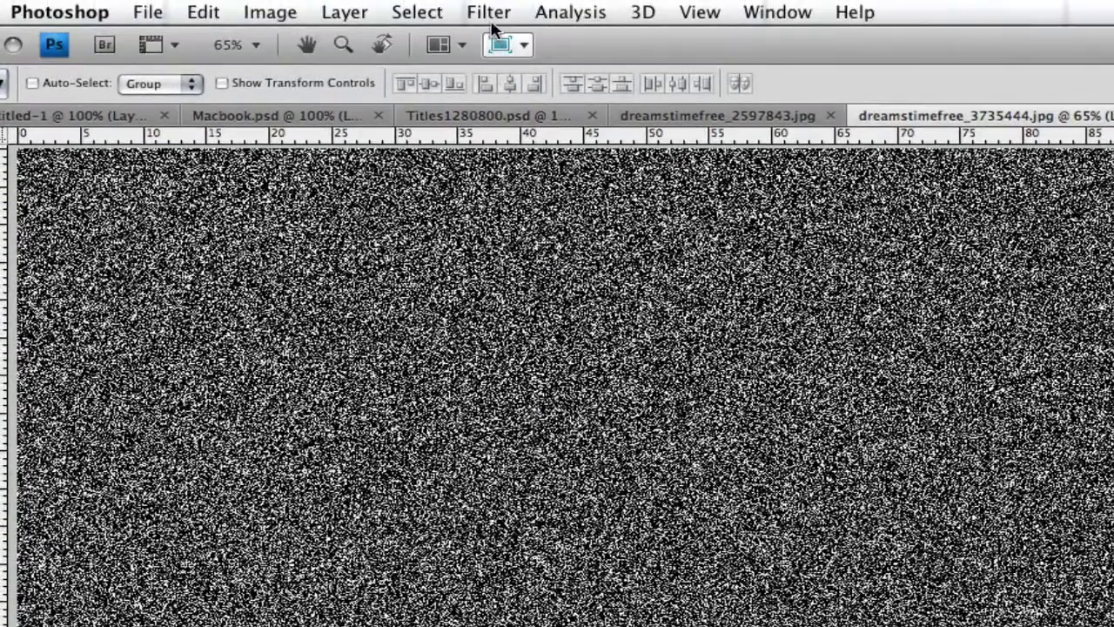
- Apply the Blur More filter to the black noise layer
click(488, 12)
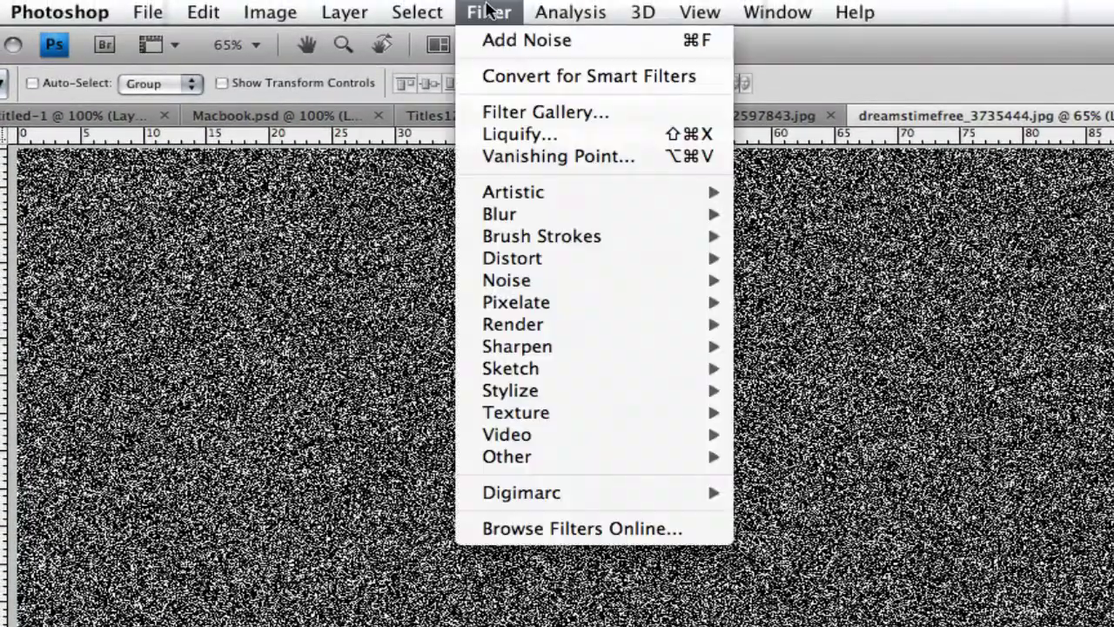
mouse_move(565, 215)
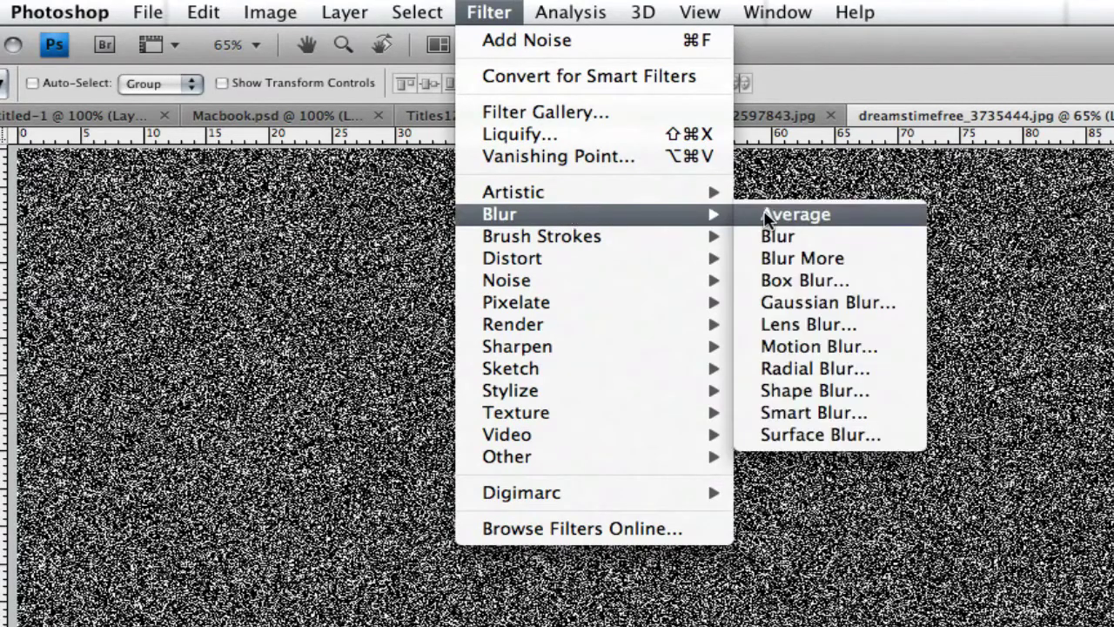
click(815, 259)
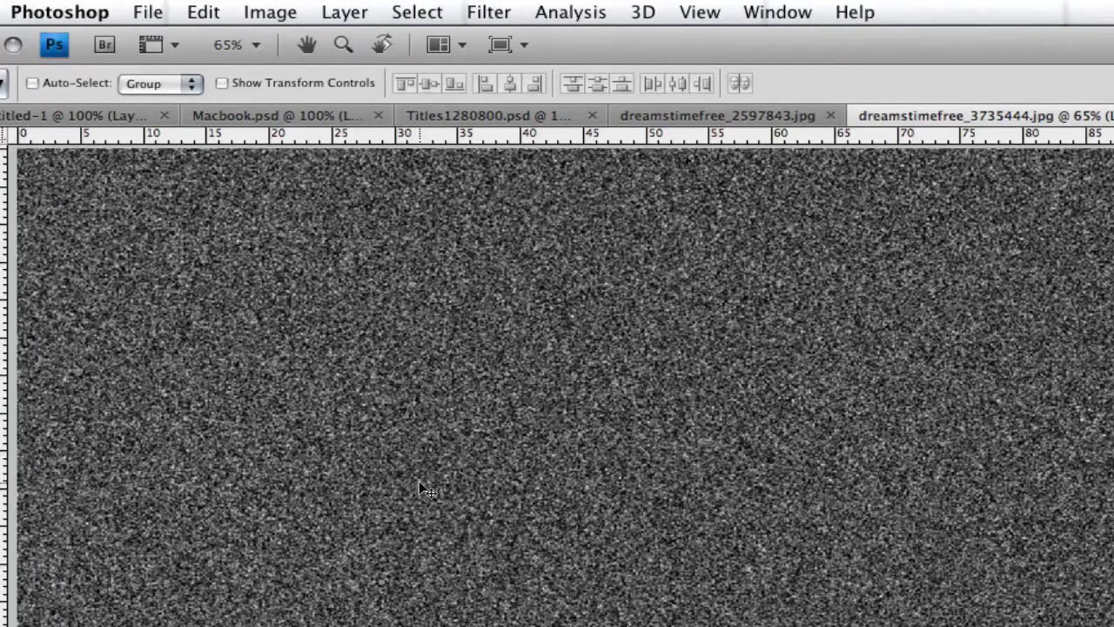
key(super+z)
- Adjust the noise layer's Levels with black input 124 and midtone 2.62, and lower the white input until the specks turn bright white
click(251, 9)
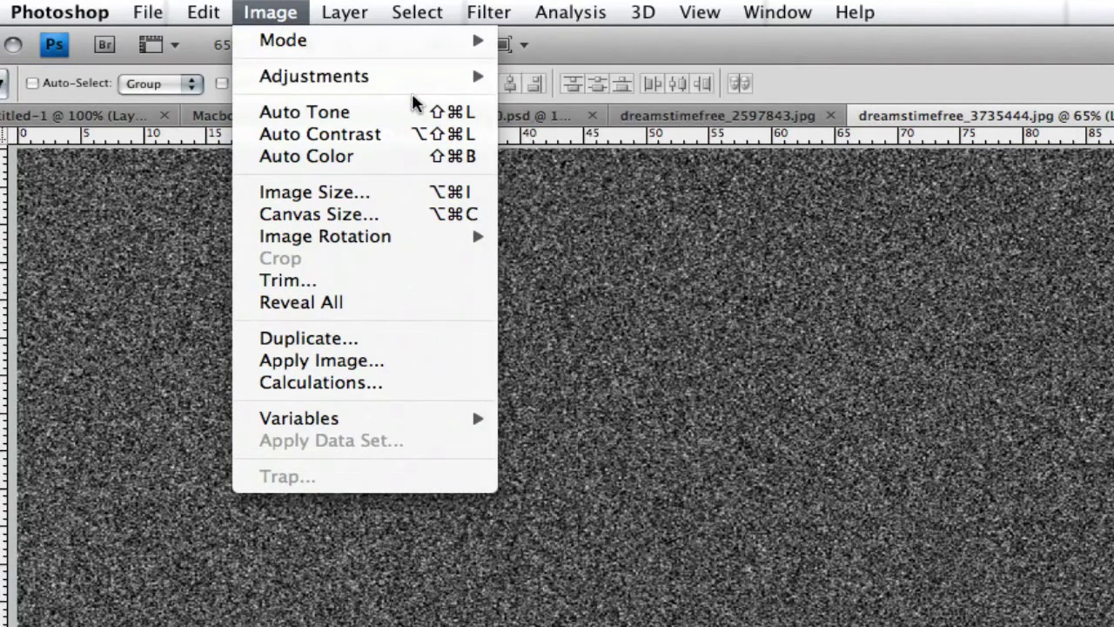
mouse_move(415, 81)
click(578, 98)
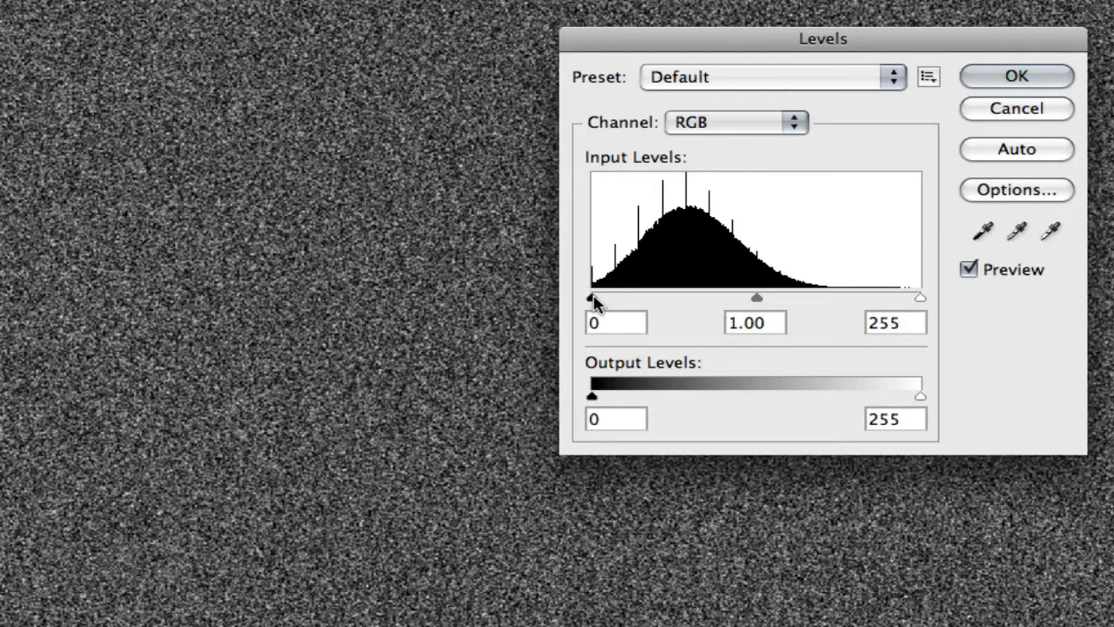
drag(594, 298, 753, 301)
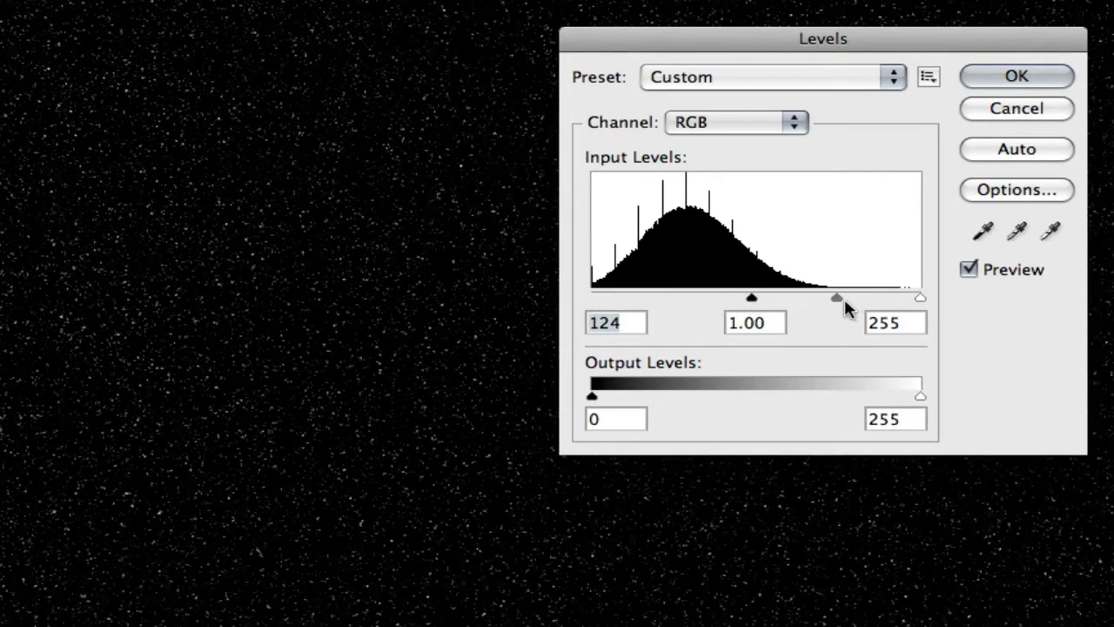
drag(838, 299, 777, 299)
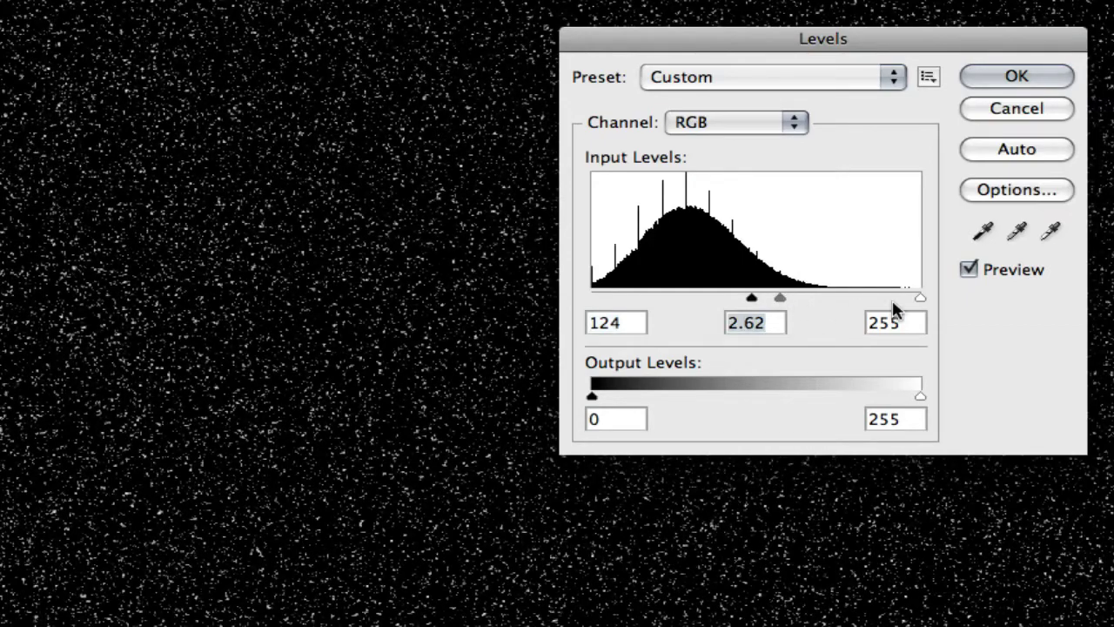
drag(921, 298, 783, 299)
click(1016, 76)
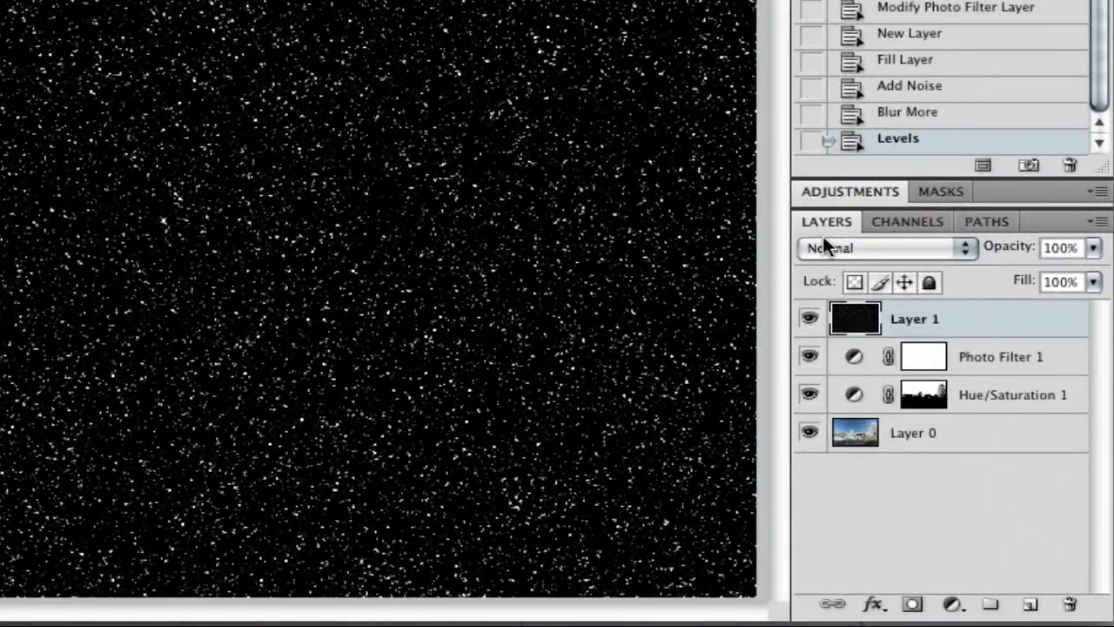
- Set the noise layer's blend mode to Screen and apply a Motion Blur with angle -60° and distance 10 pixels
click(831, 250)
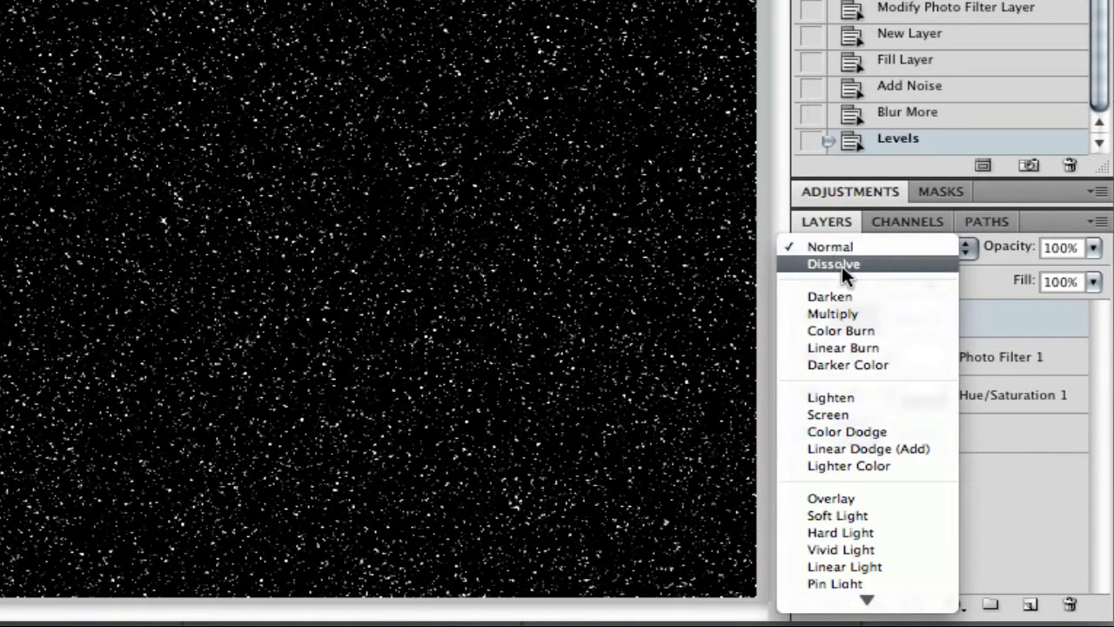
click(874, 411)
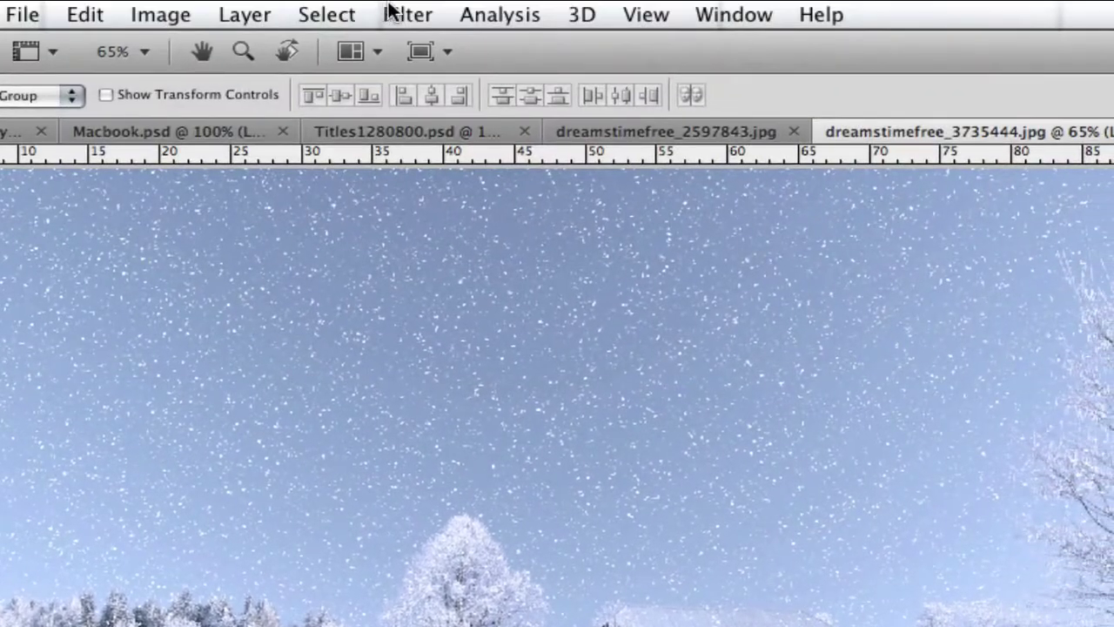
click(399, 15)
mouse_move(499, 256)
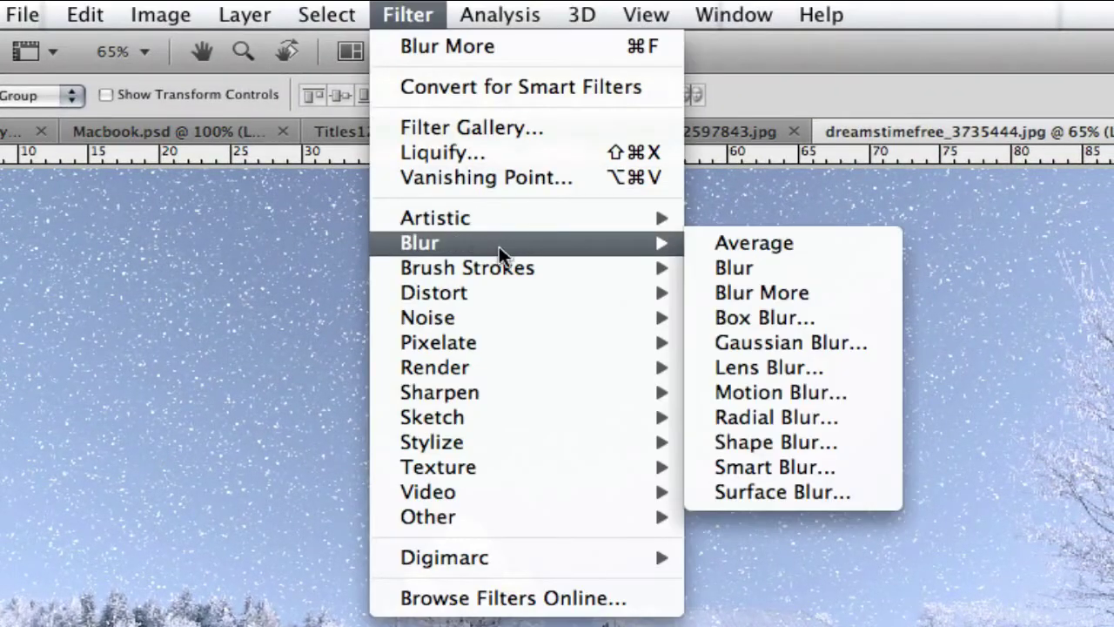
click(766, 391)
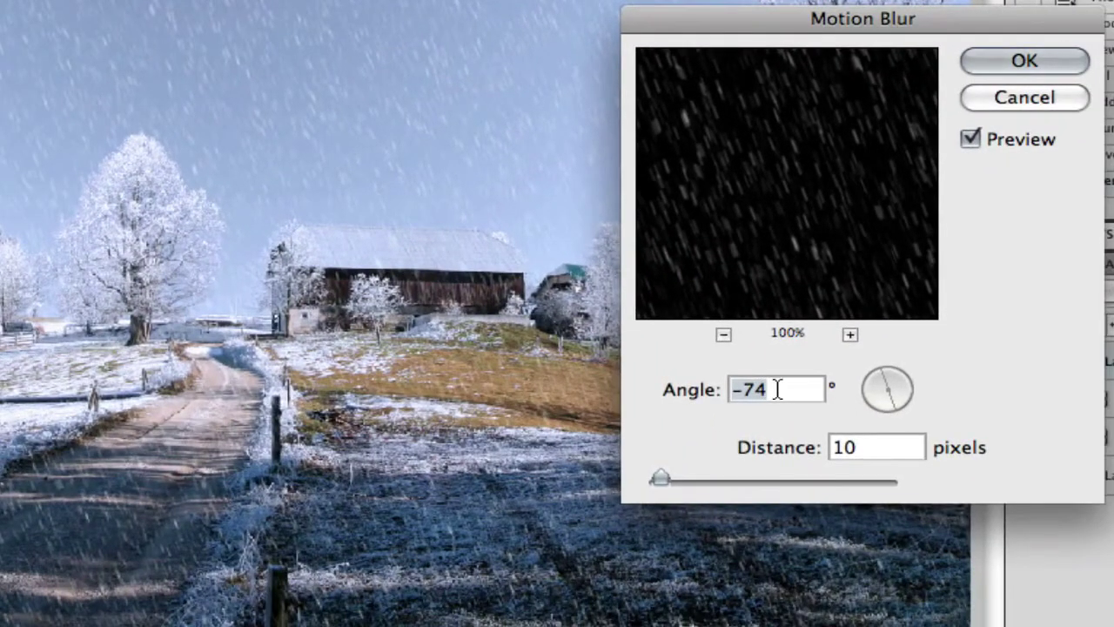
text(-60)
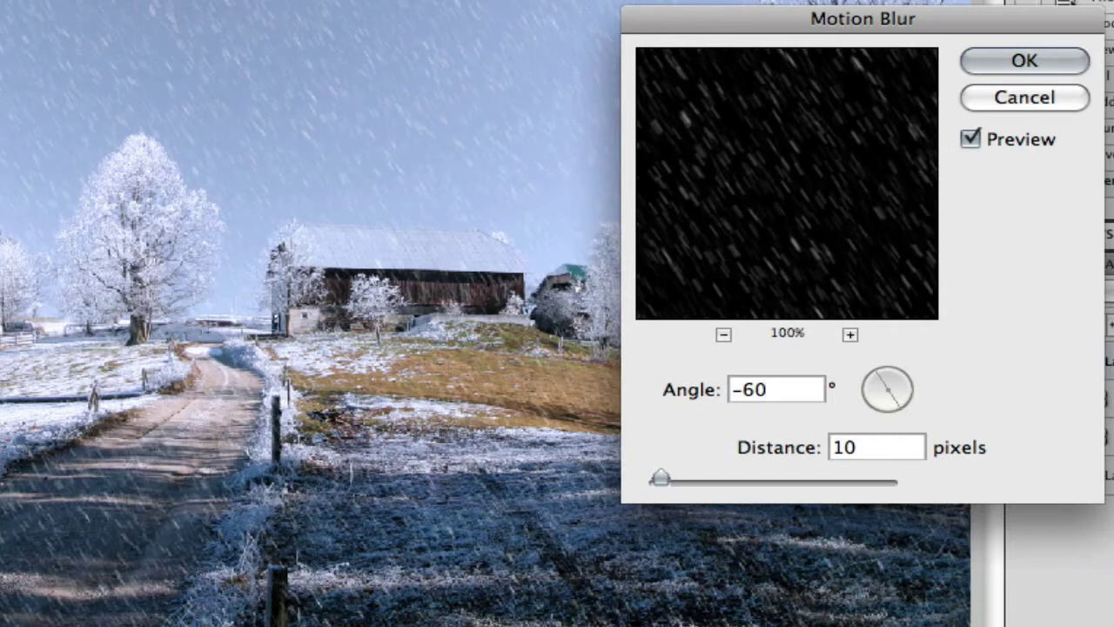
drag(878, 447, 812, 444)
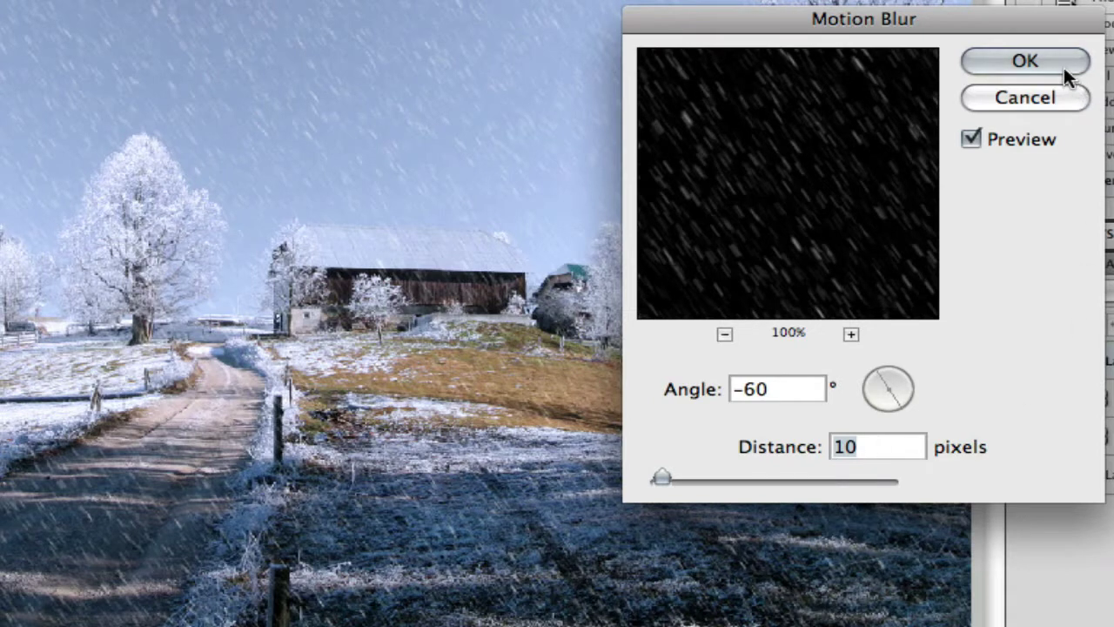
click(1063, 67)
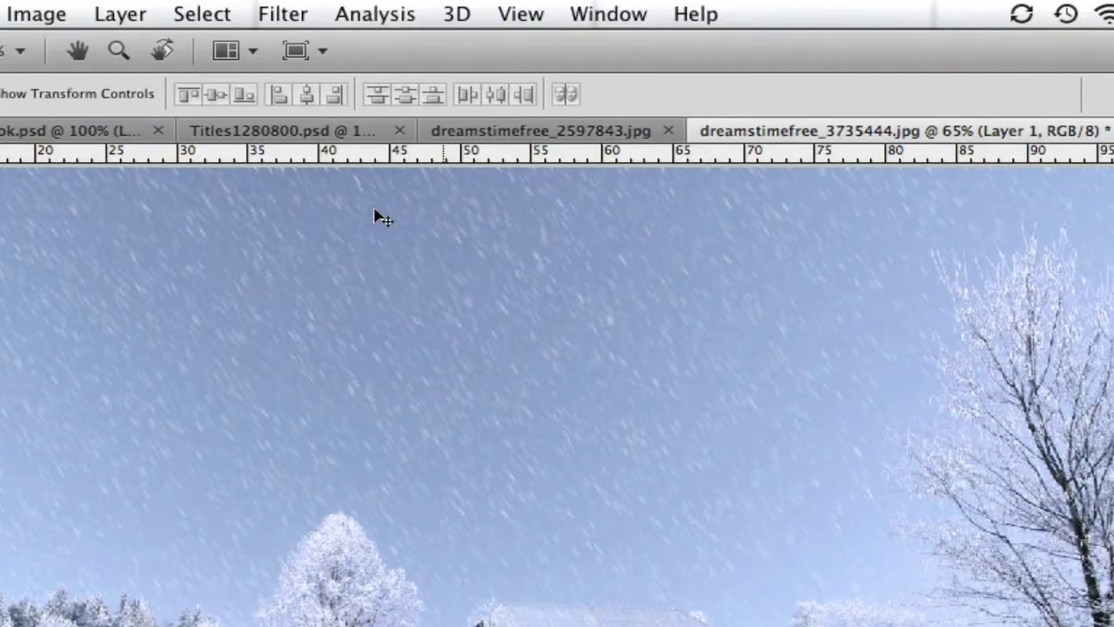
- Duplicate the snow layer Layer 1 under the name Layer 1 copy and rotate the copy 180°
click(146, 12)
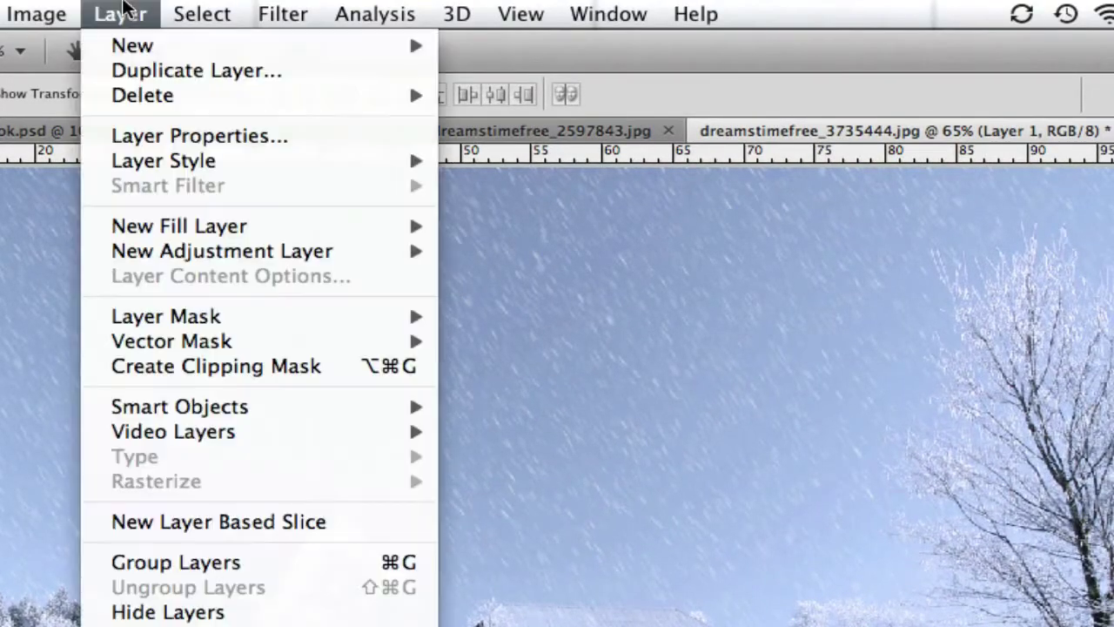
click(155, 62)
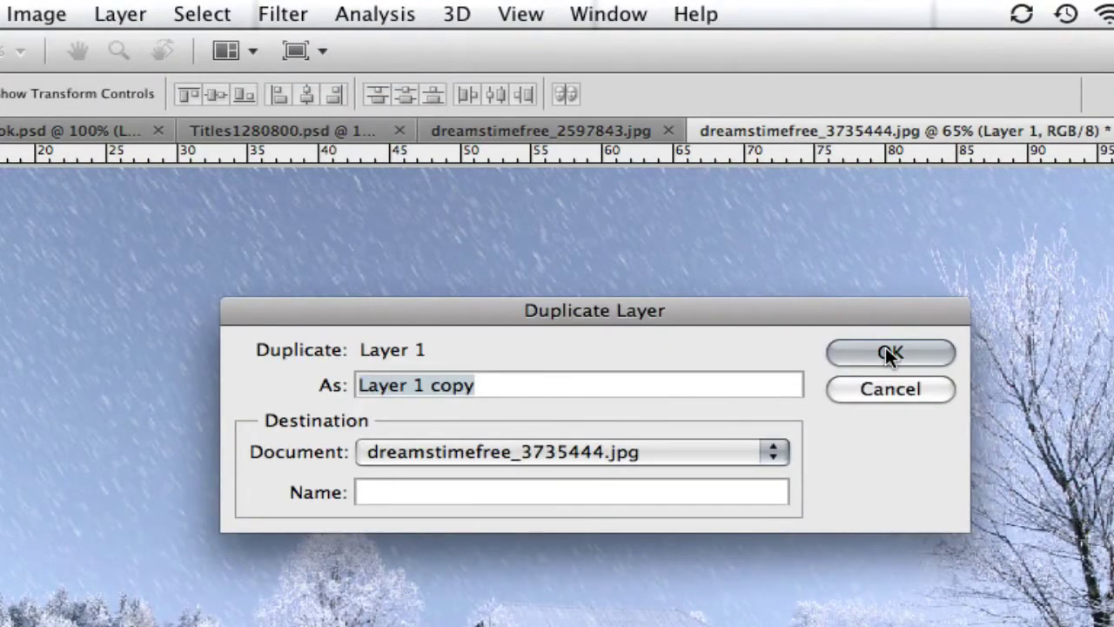
click(885, 346)
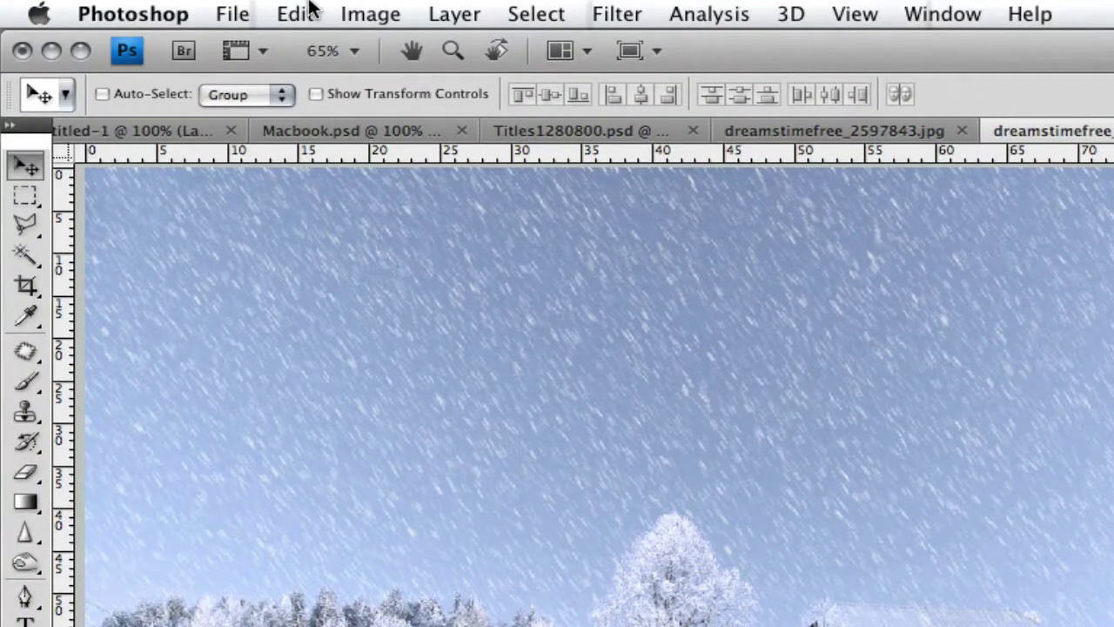
click(311, 9)
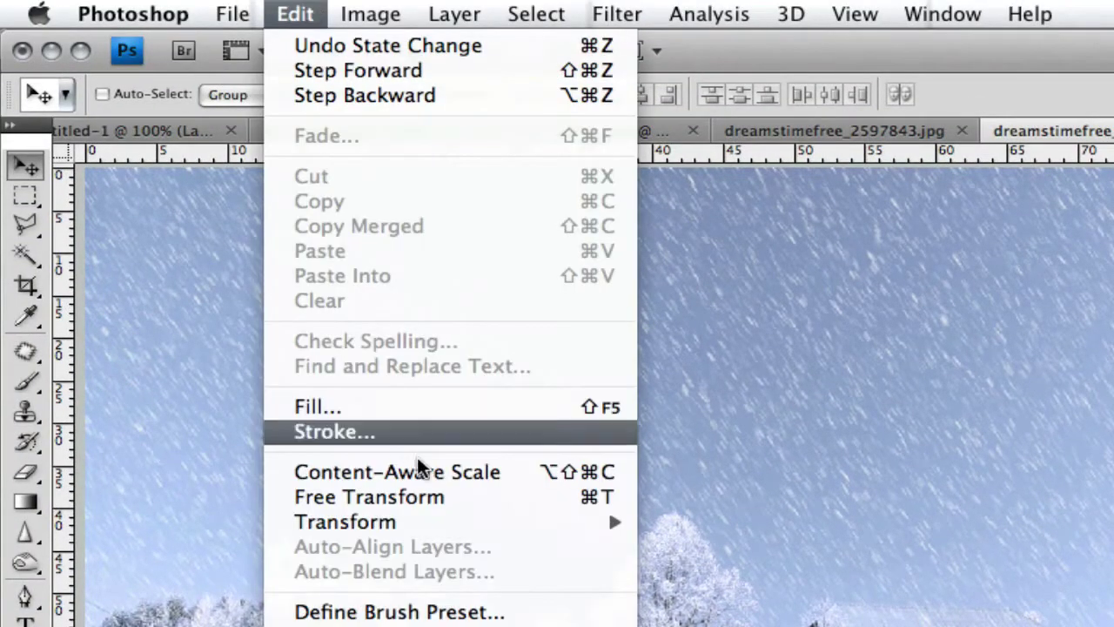
mouse_move(439, 521)
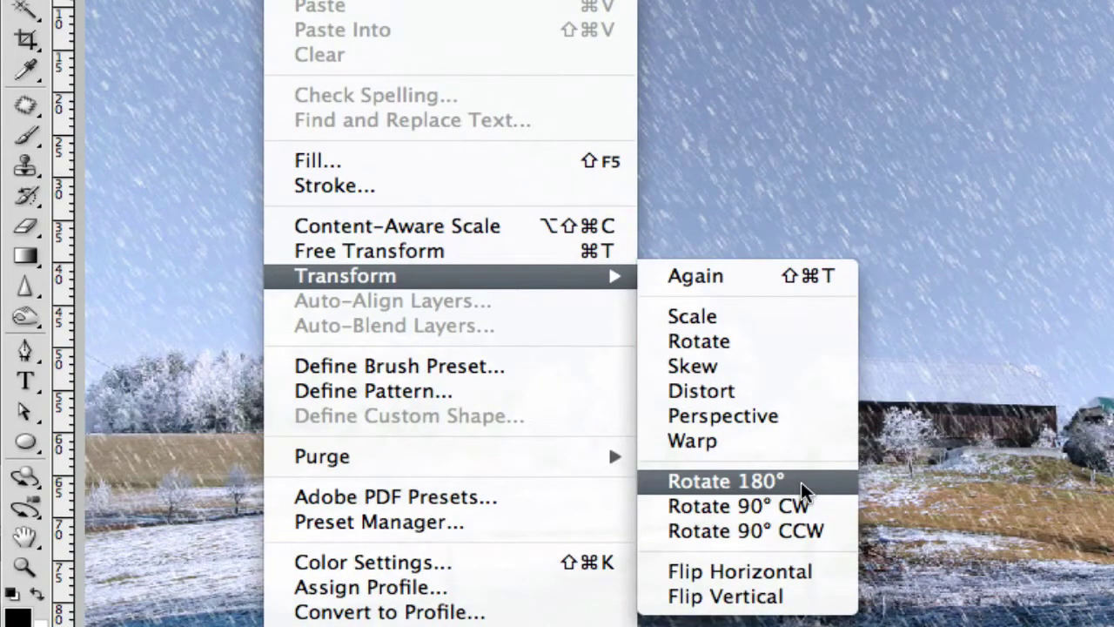
click(804, 492)
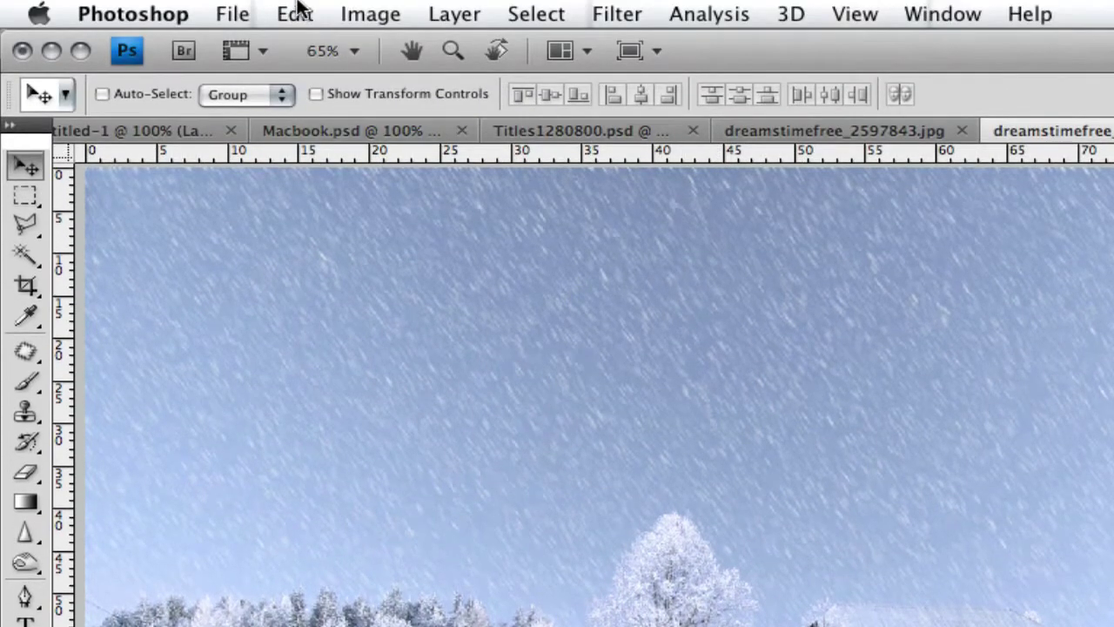
- Scale Layer 1 copy to 200% with Free Transform, maintaining the aspect ratio
click(296, 12)
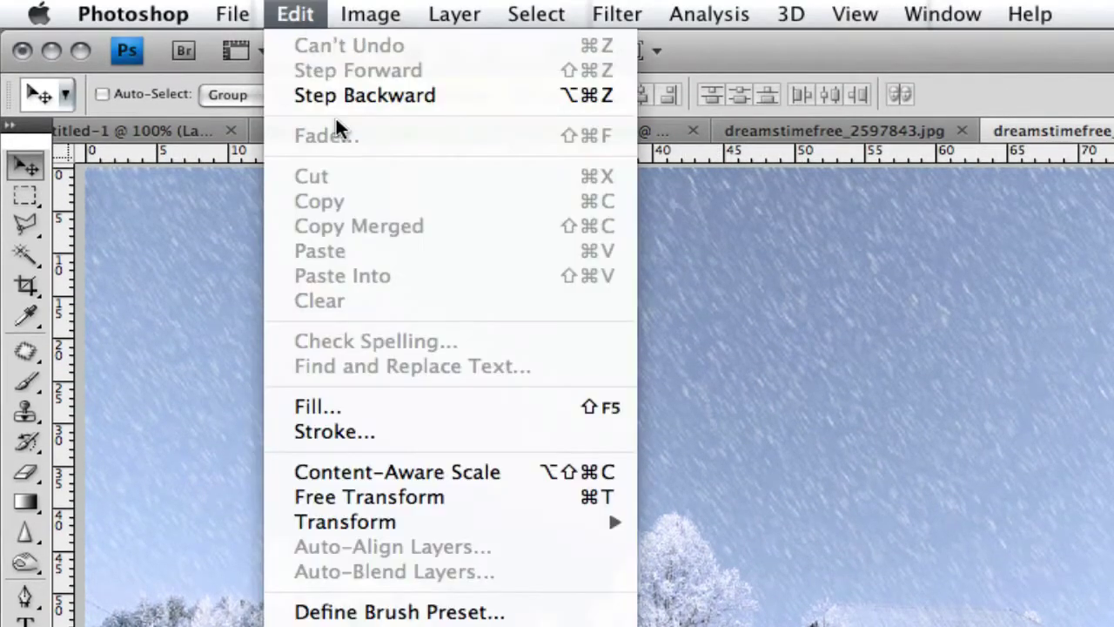
click(491, 504)
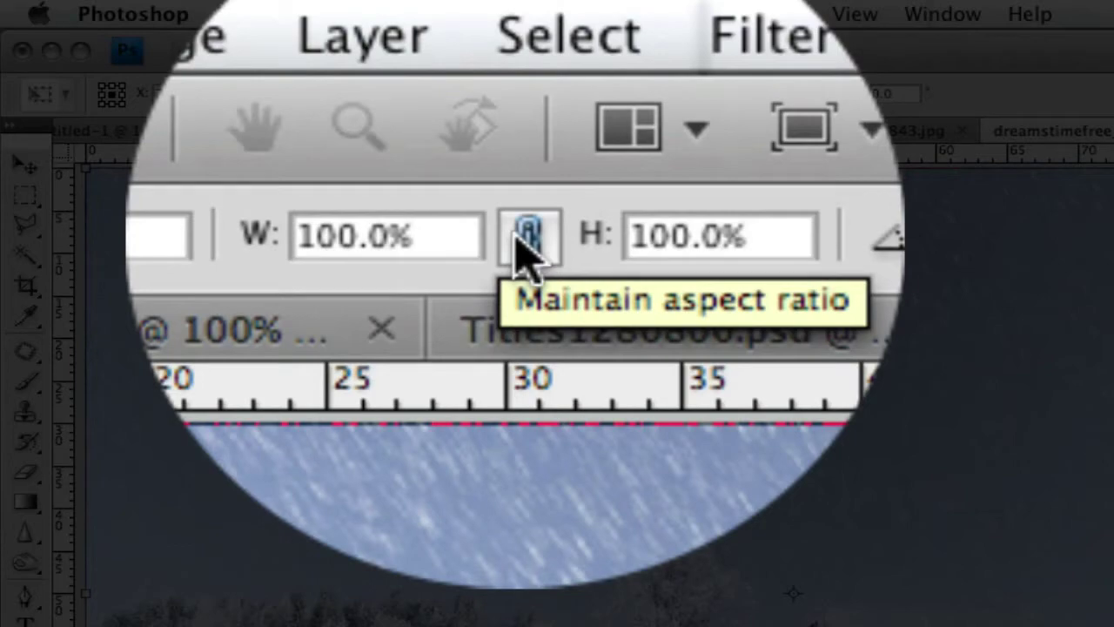
click(517, 236)
double_click(445, 240)
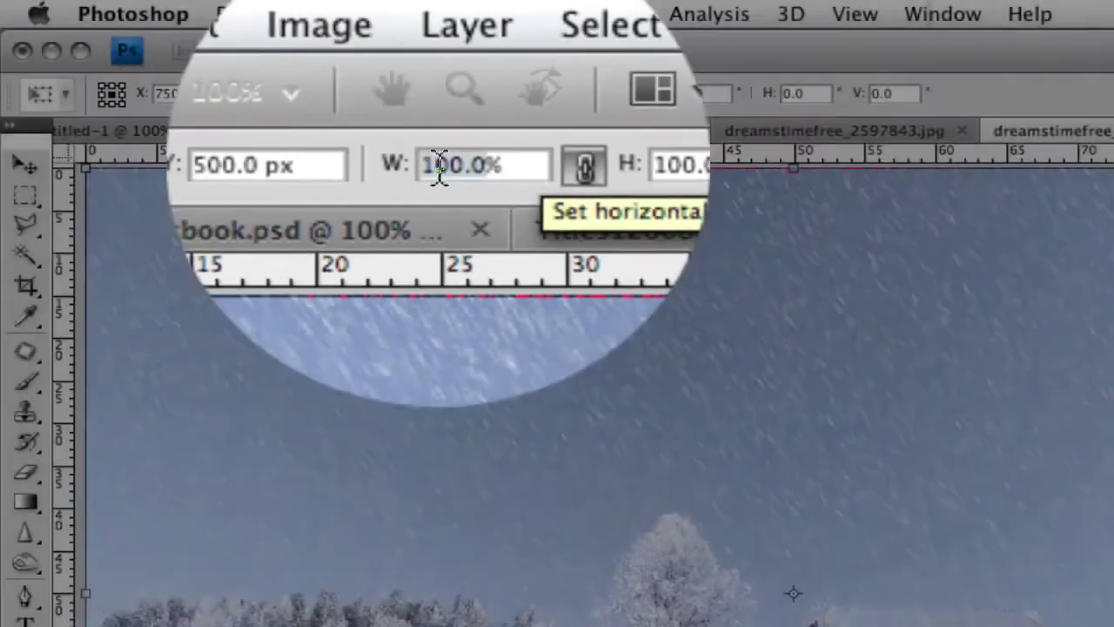
text(200)
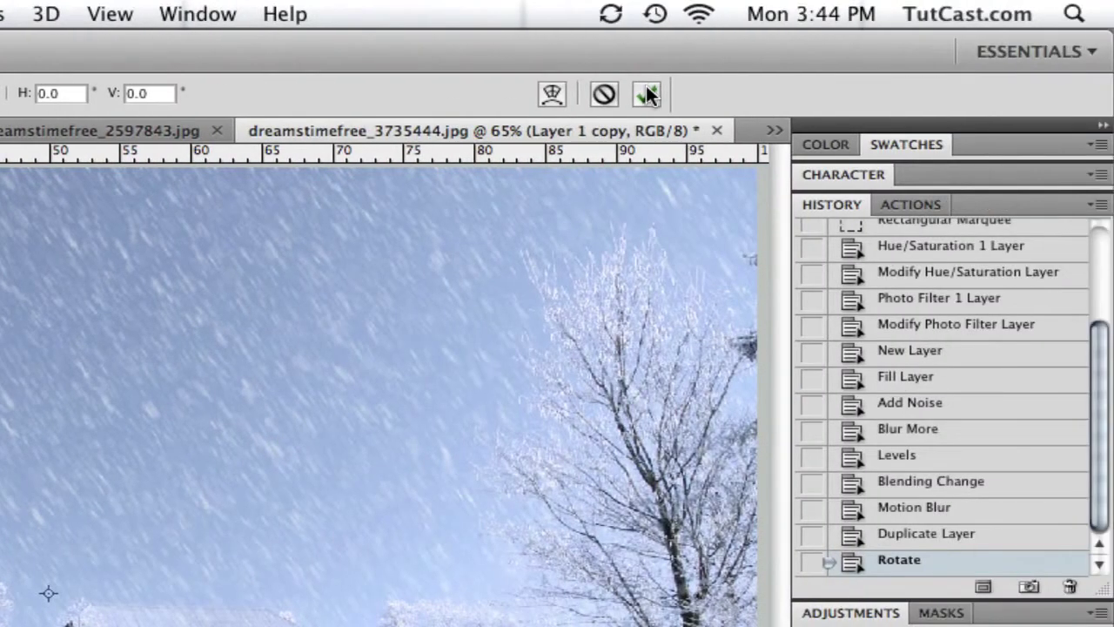
click(646, 92)
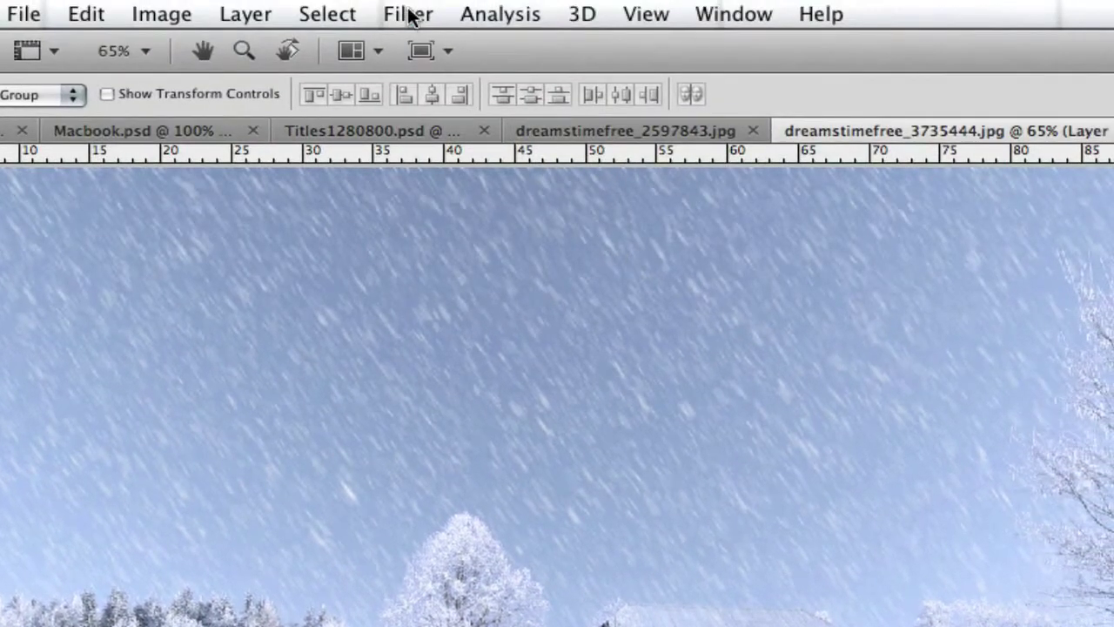
- Apply the Crystallize filter with Cell Size 15 to Layer 1 copy
click(408, 14)
mouse_move(571, 346)
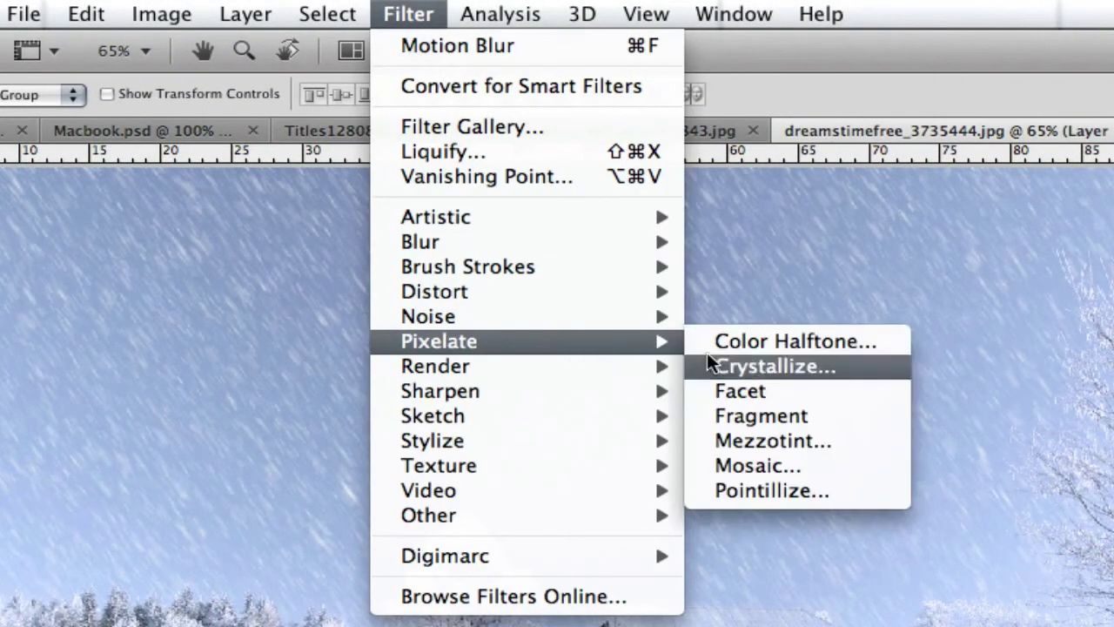
click(753, 367)
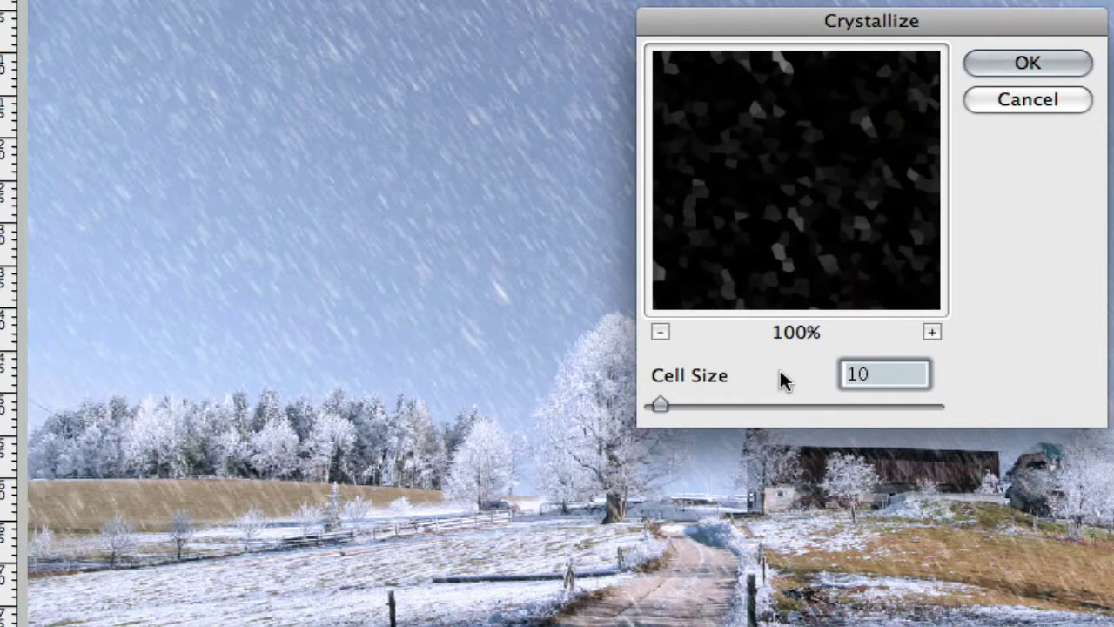
text(15)
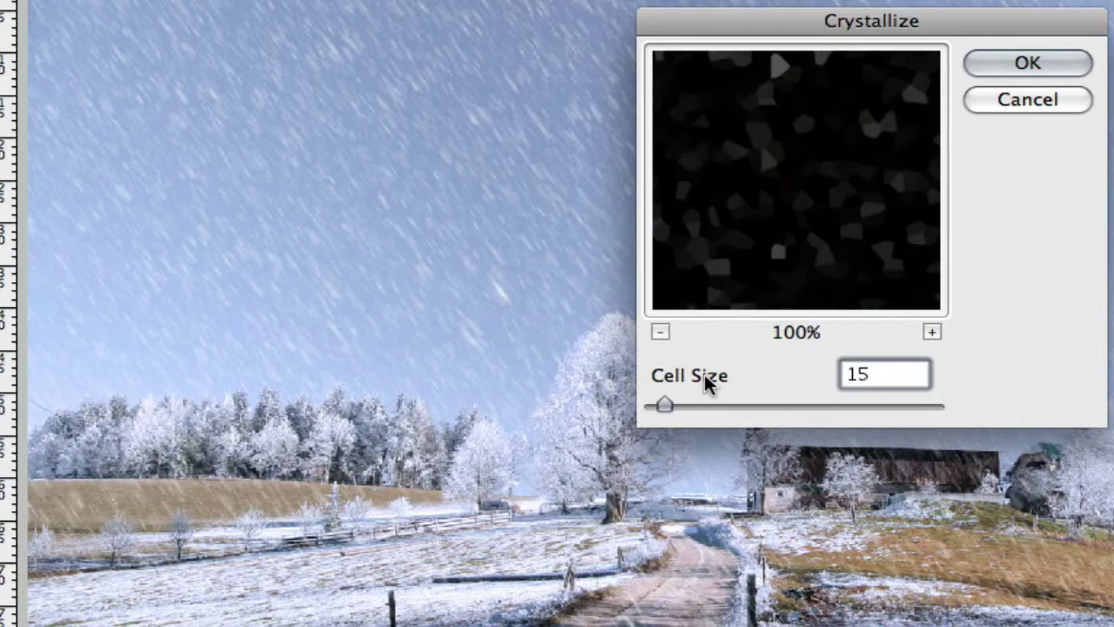
click(1028, 63)
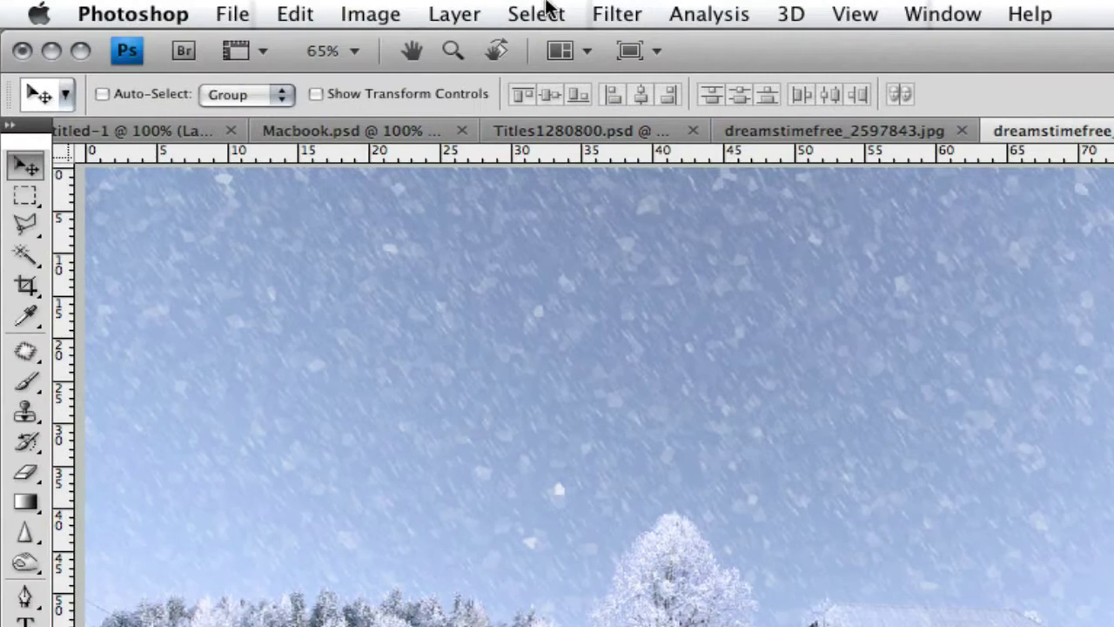
- Apply a Motion Blur with angle -60° and distance 10 pixels to the crystallized Layer 1 copy
click(617, 12)
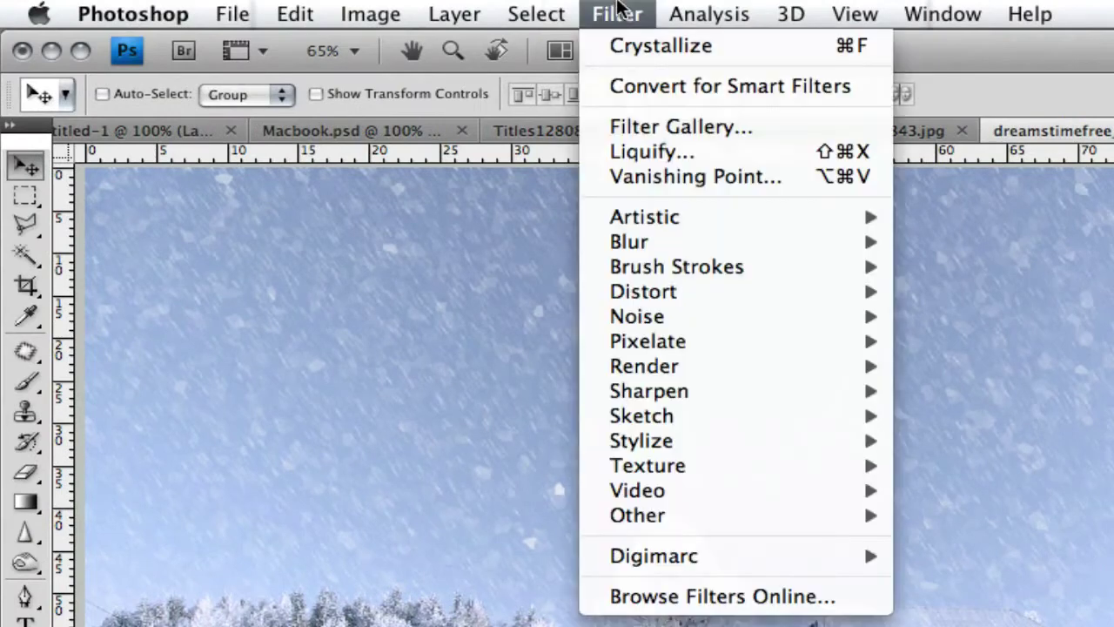
mouse_move(716, 245)
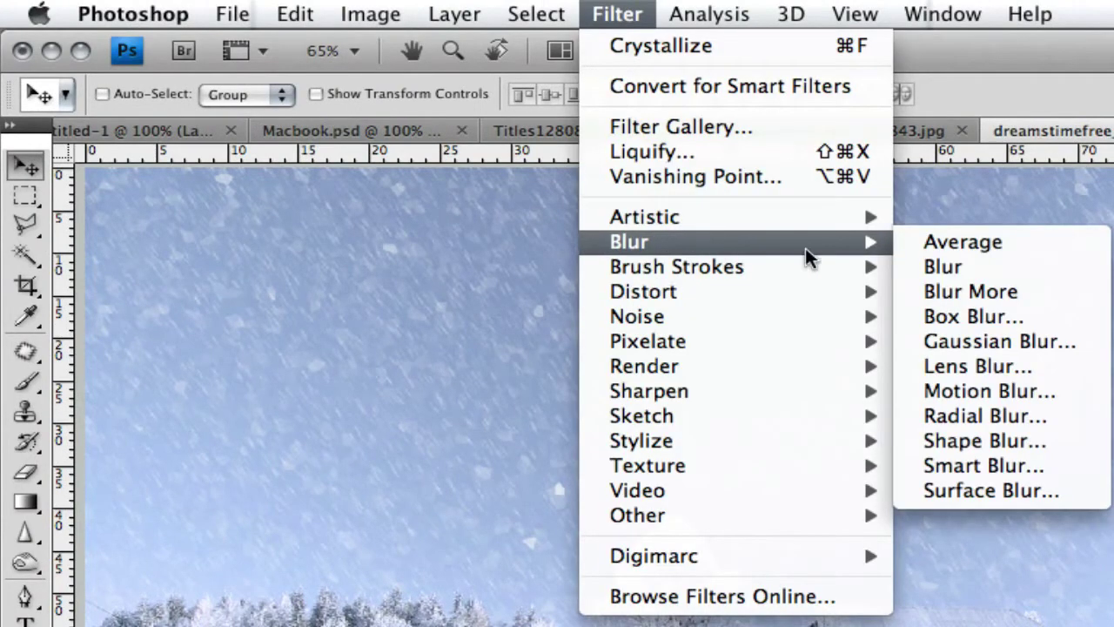
click(984, 388)
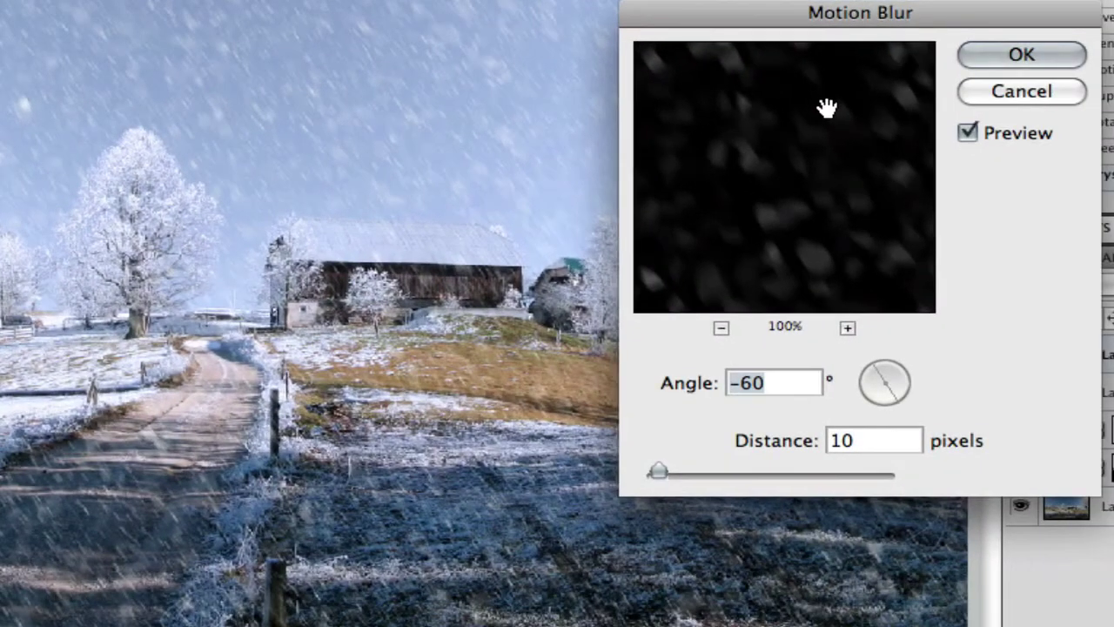
click(1004, 52)
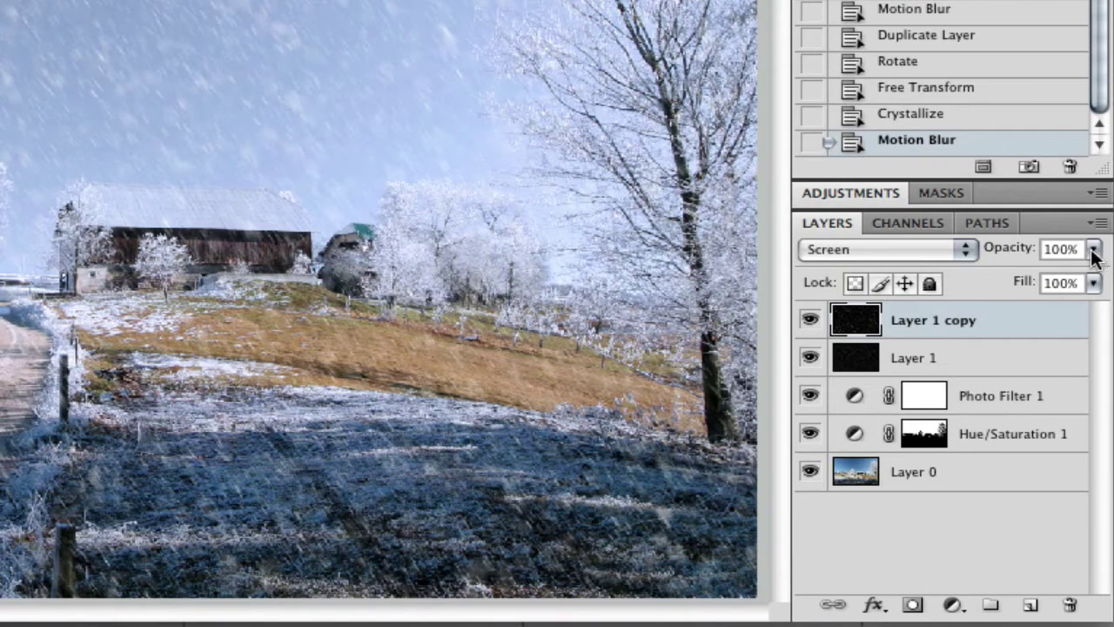
- Reduce the opacity of Layer 1 copy to 70% and of Layer 1 to 50%
click(1091, 249)
drag(1085, 276, 1013, 269)
click(1033, 357)
click(1093, 250)
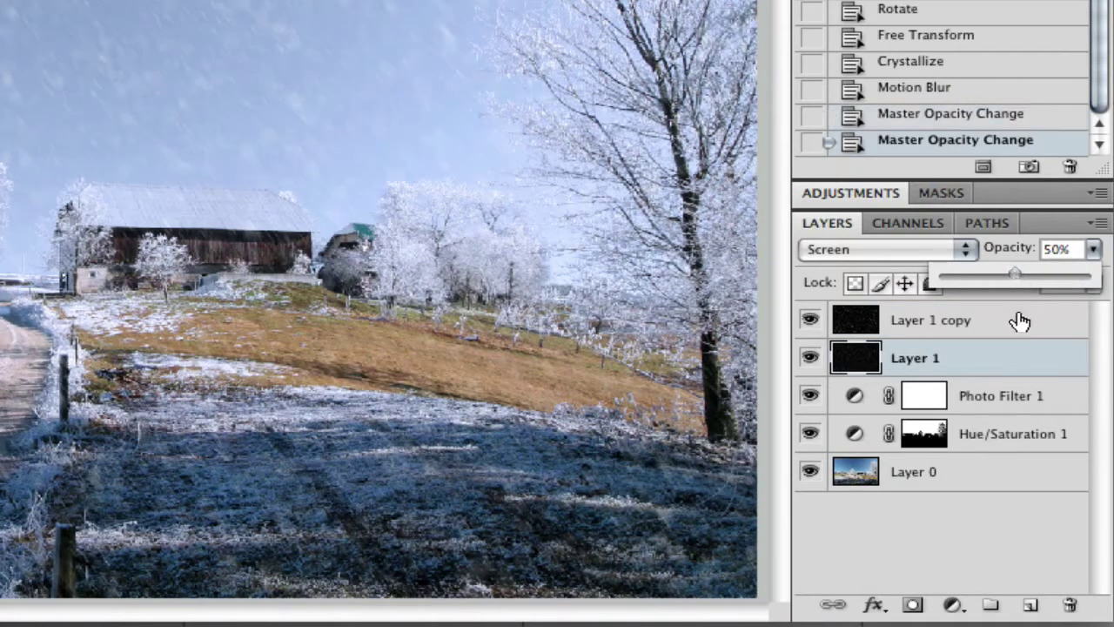
click(1022, 321)
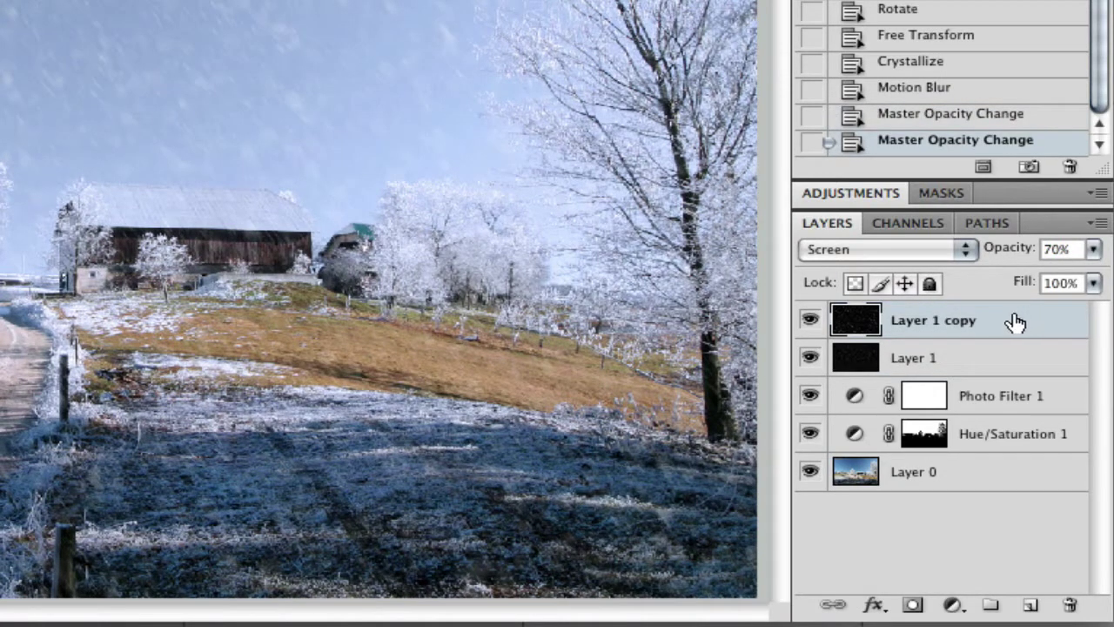
- Duplicate the finer snow layer, Layer 1, within the layer stack
click(973, 365)
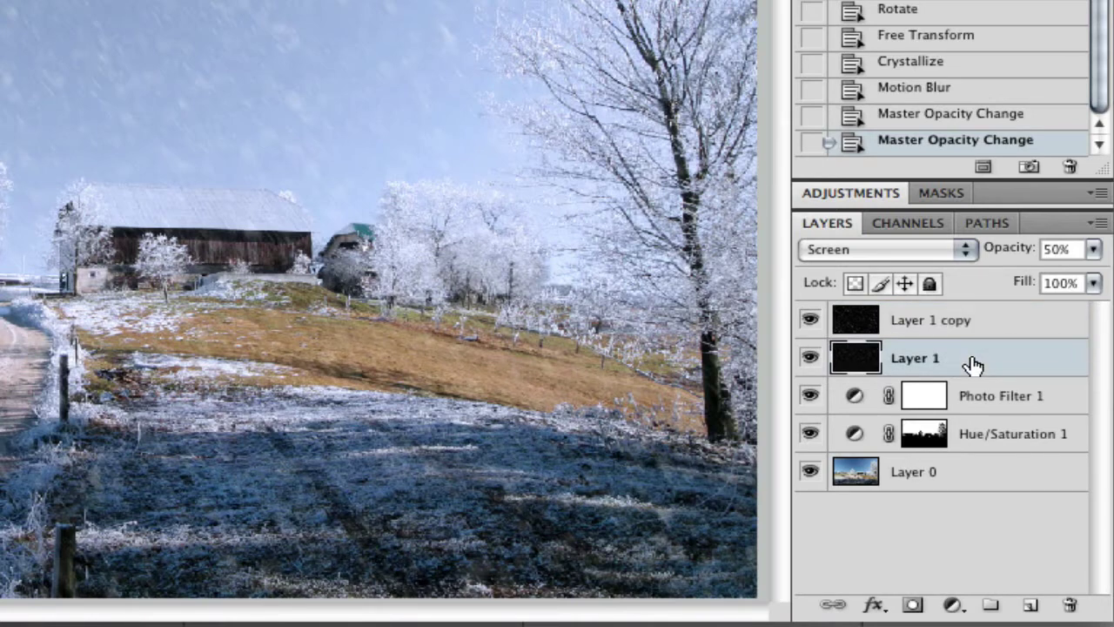
drag(972, 366, 1041, 603)
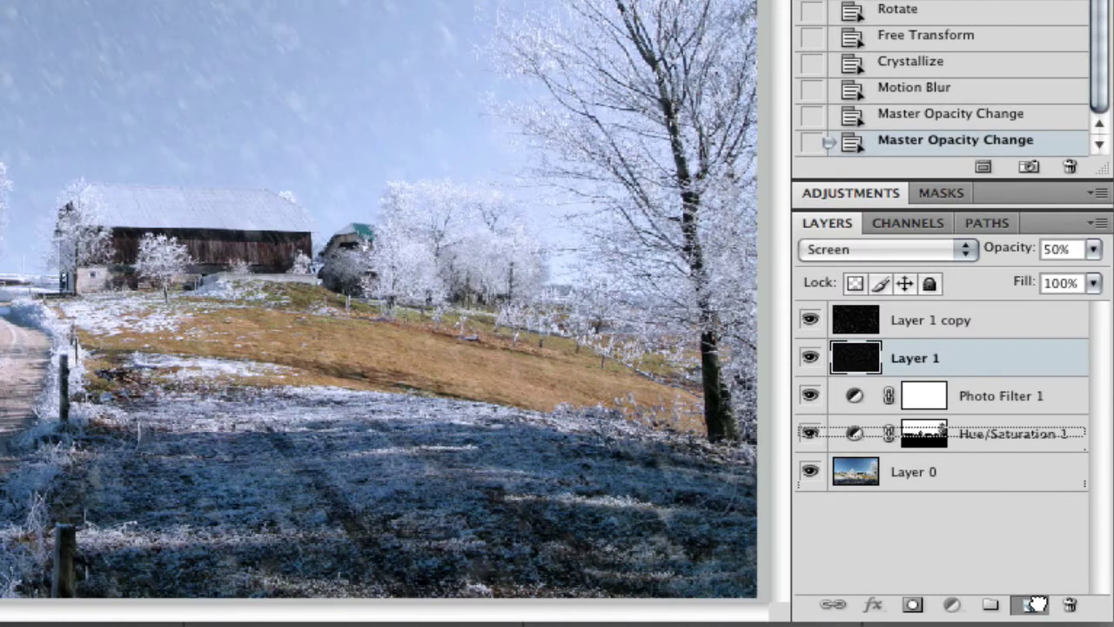